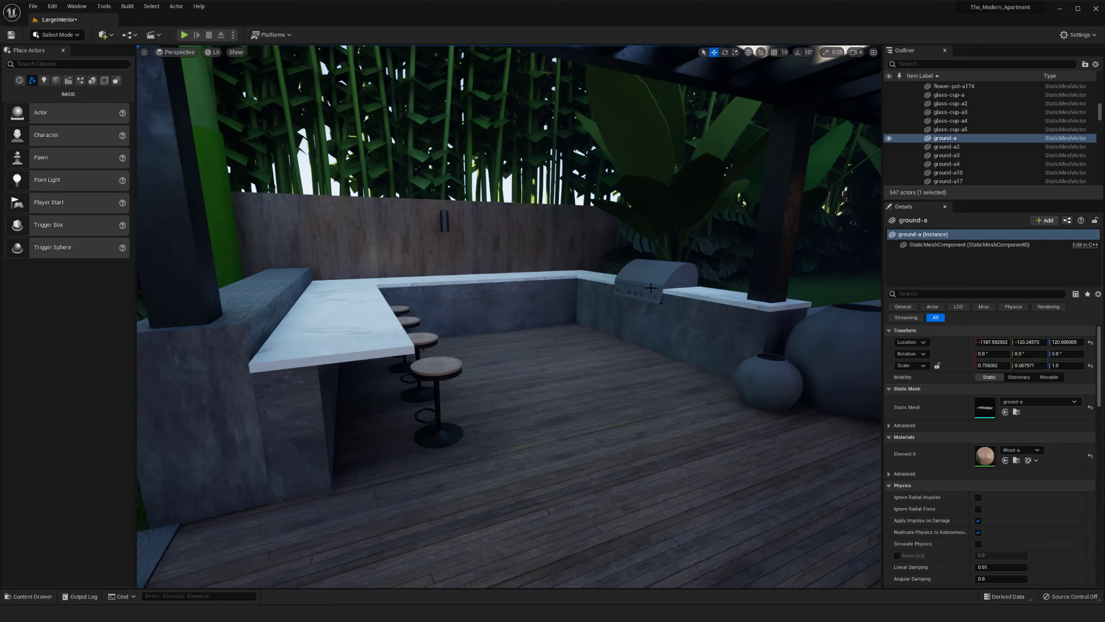
Step: Play-test the level by walking the character around the patio grill counter, and end the play session
right_click_drag(696, 332, 727, 383)
key("s")
right_click(558, 463)
left_click(599, 456)
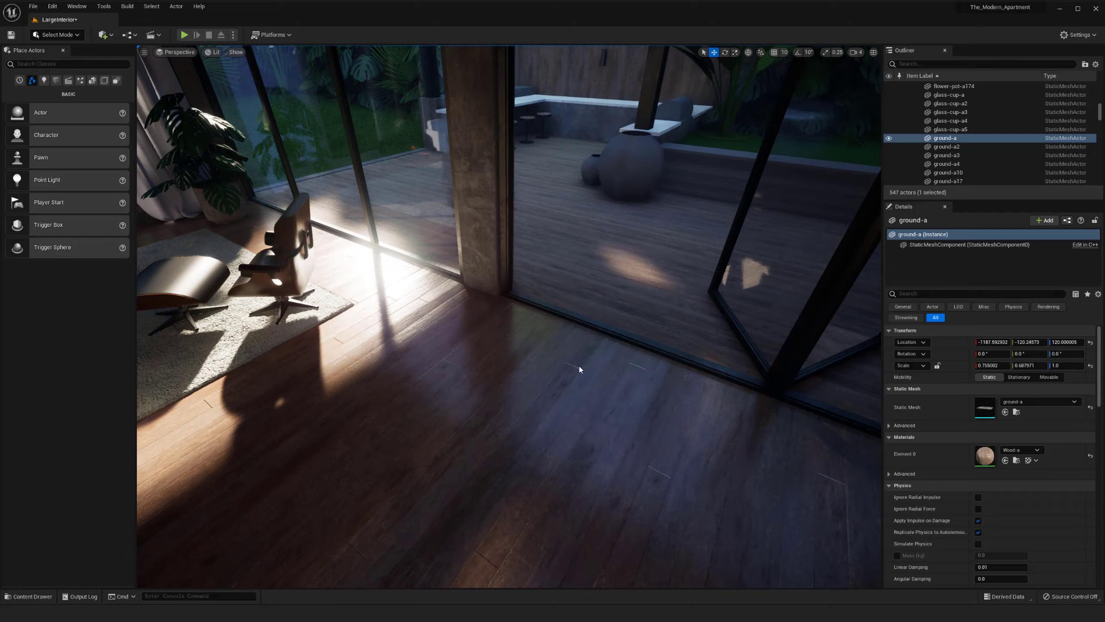
key("w")
key("d")
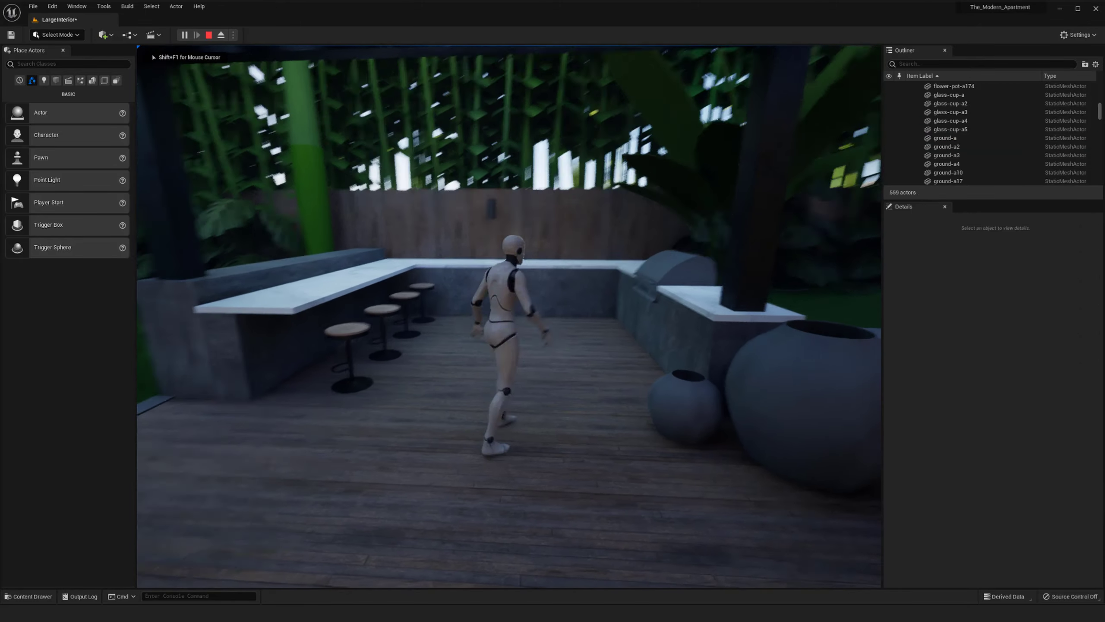
key("w")
key("a")
key("d")
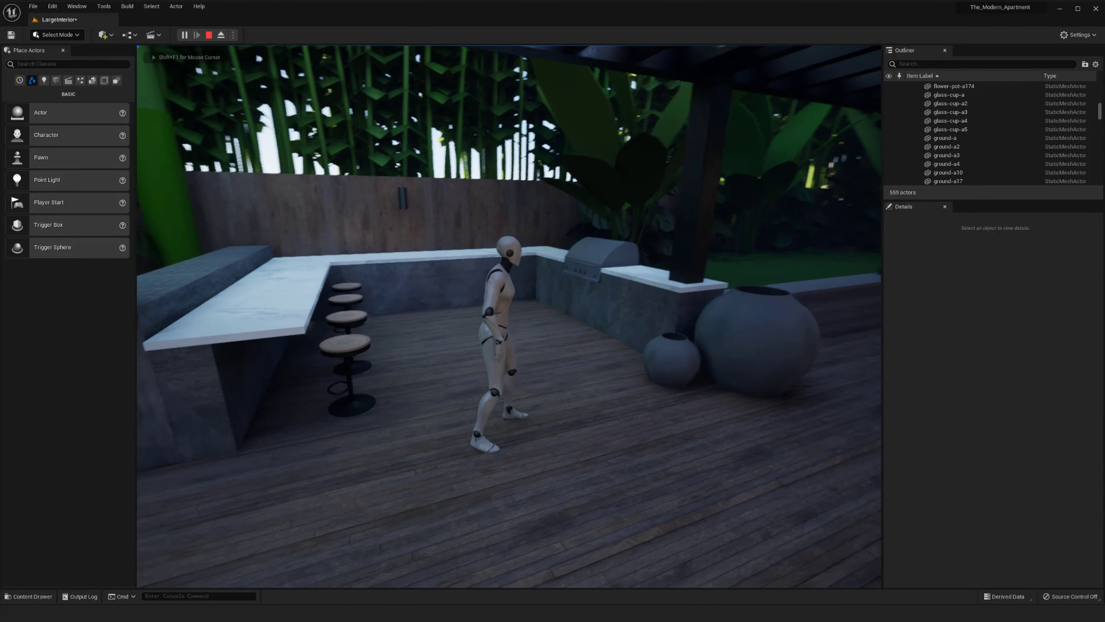
key("s")
key("Escape")
Step: Switch the level viewport to the Player Collision view mode at the patio grill area
right_click_drag(636, 332, 683, 309)
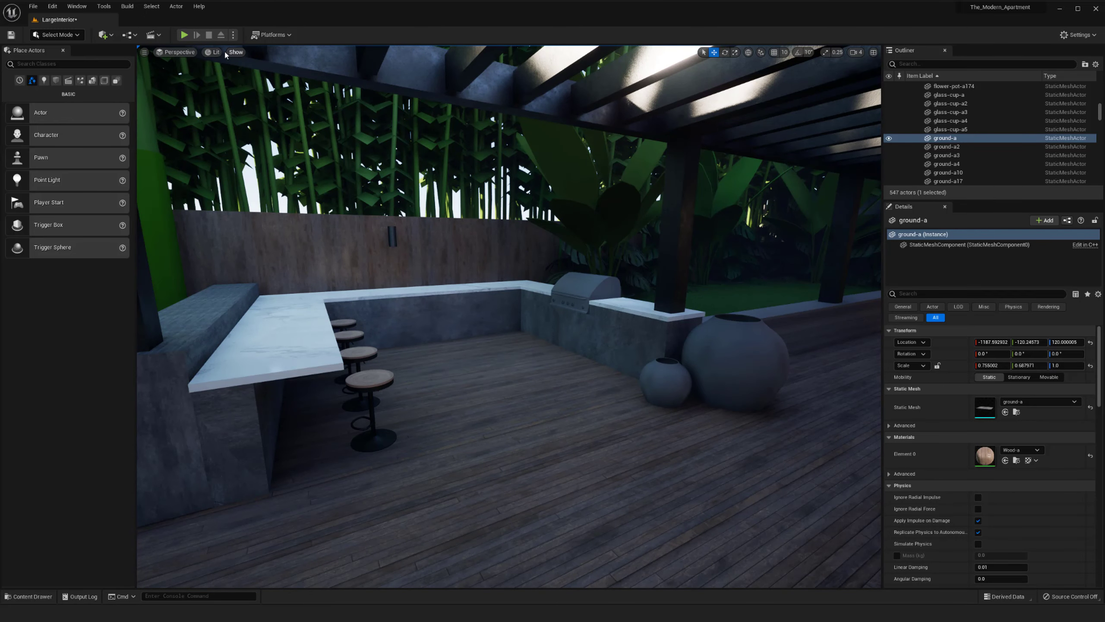
middle_click_drag(528, 366, 503, 377)
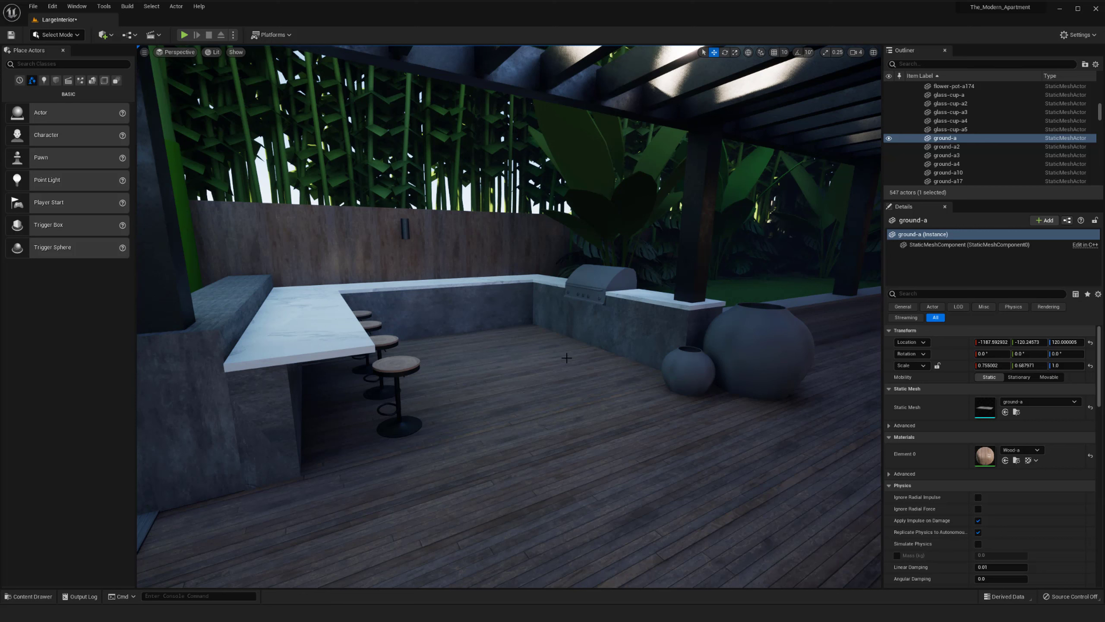
left_click(213, 53)
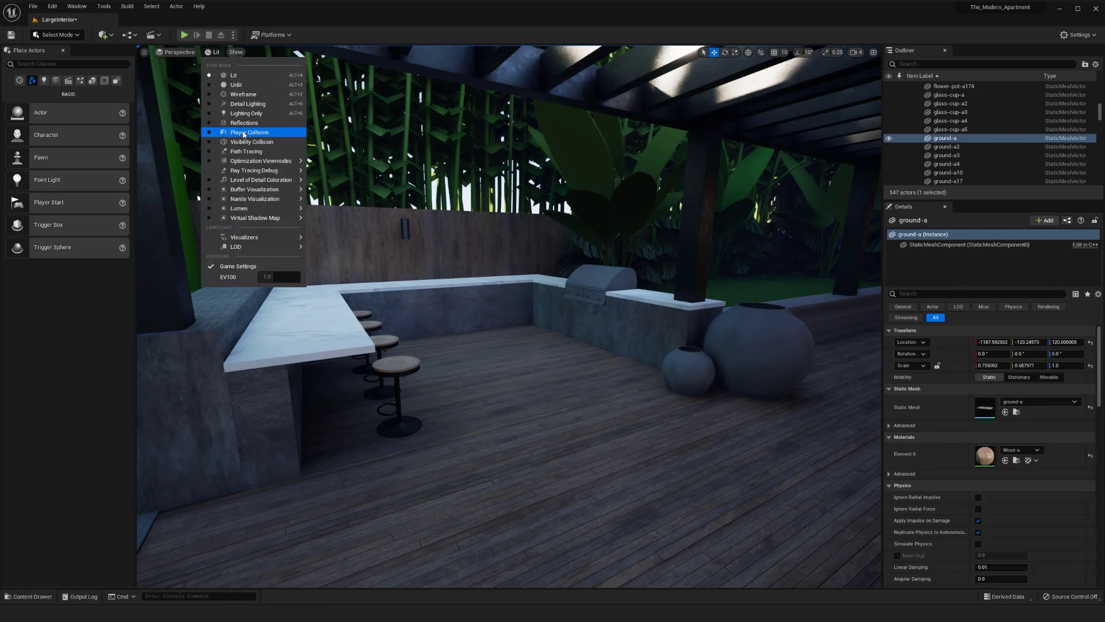
left_click(244, 133)
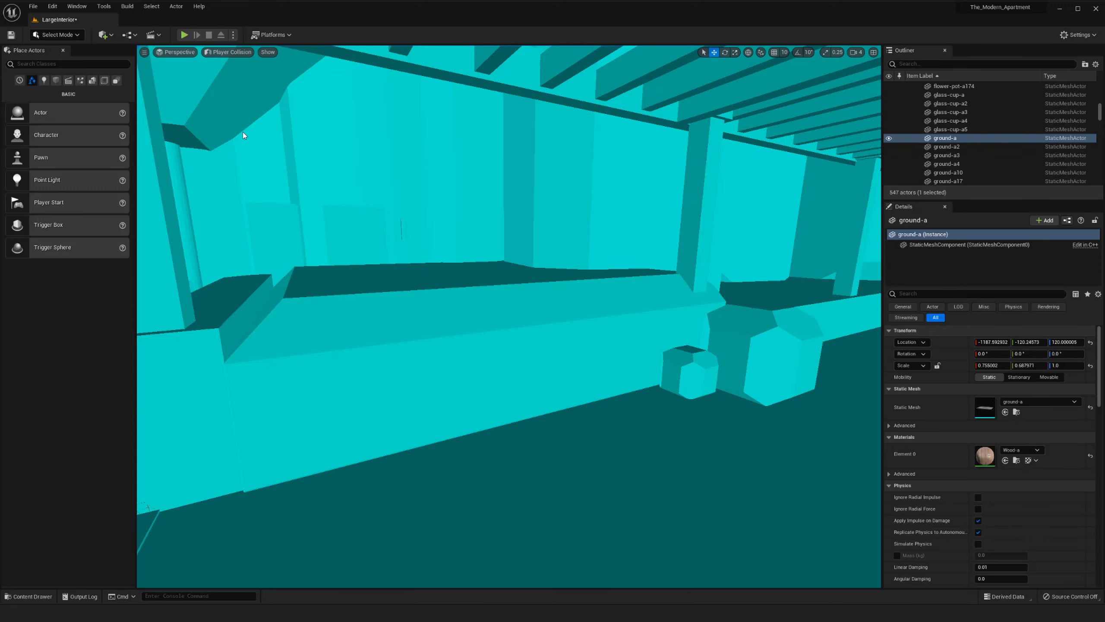
scroll(442, 283, "up", 5)
middle_click_drag(436, 296, 442, 313)
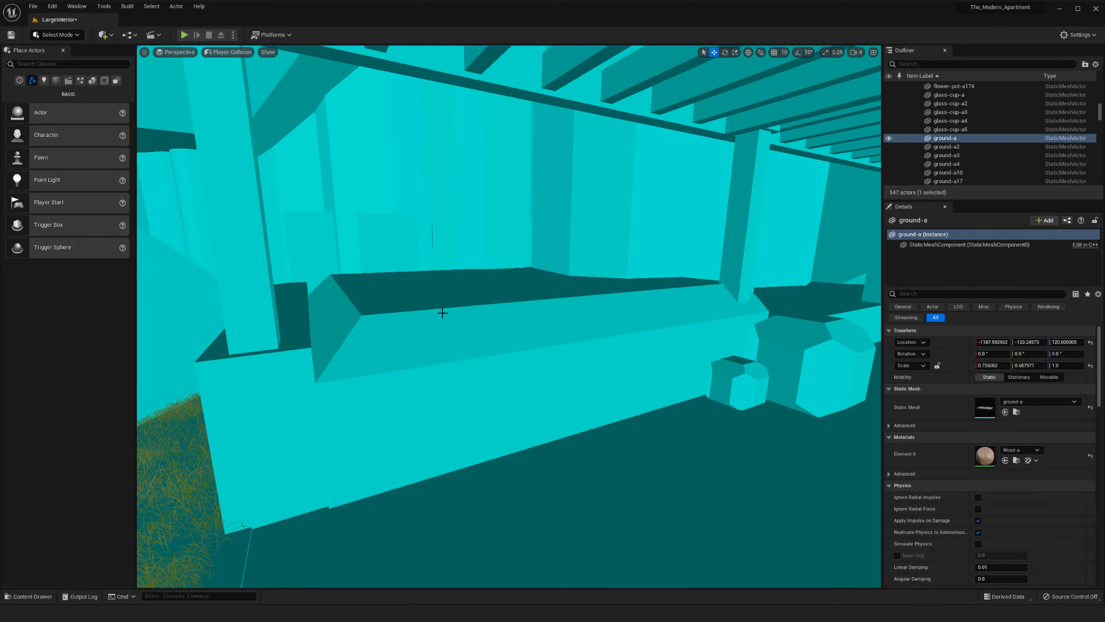
Step: Select the patio-grill-a mesh and examine its collision shape from several sides
left_click(571, 320)
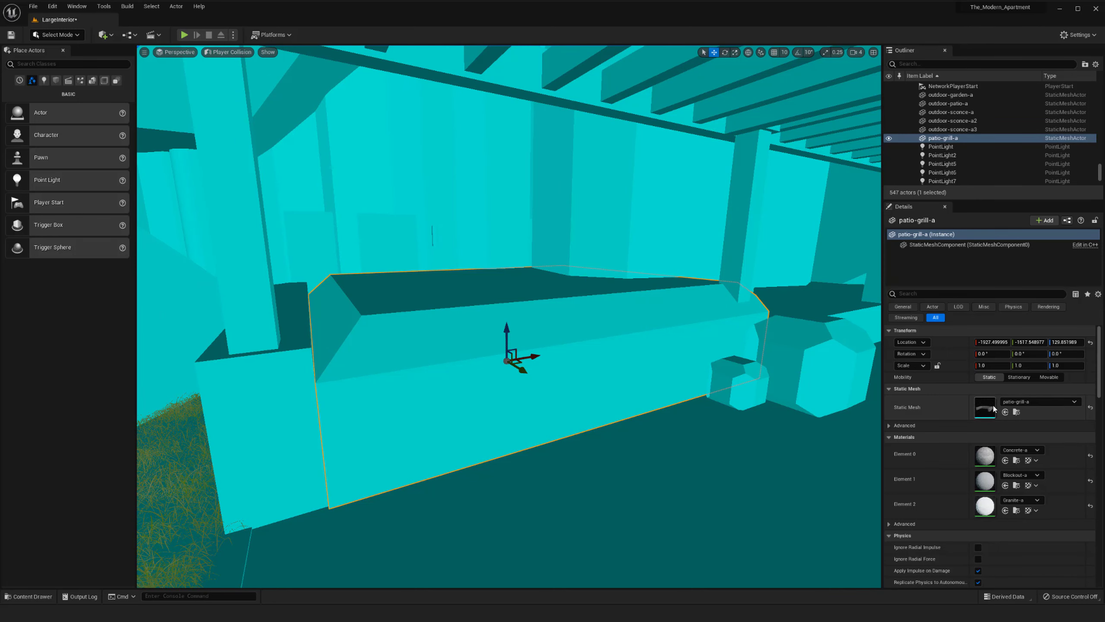
right_click_drag(718, 378, 875, 372)
key("w")
right_click_drag(509, 316, 270, 316)
key("s")
key("w")
key("w")
key("w")
right_click_drag(637, 425, 540, 421)
key("w")
key("a")
key("s")
left_click_drag(626, 370, 615, 402)
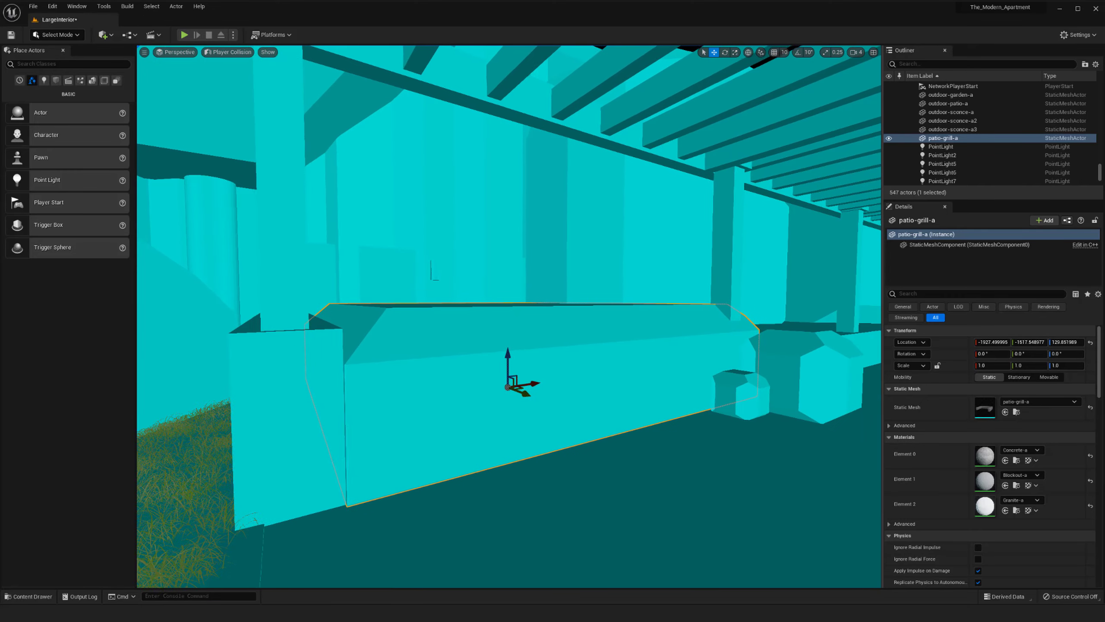
Step: Return the level viewport to Lit mode and view the selected patio grill counter
left_click(231, 53)
left_click(235, 74)
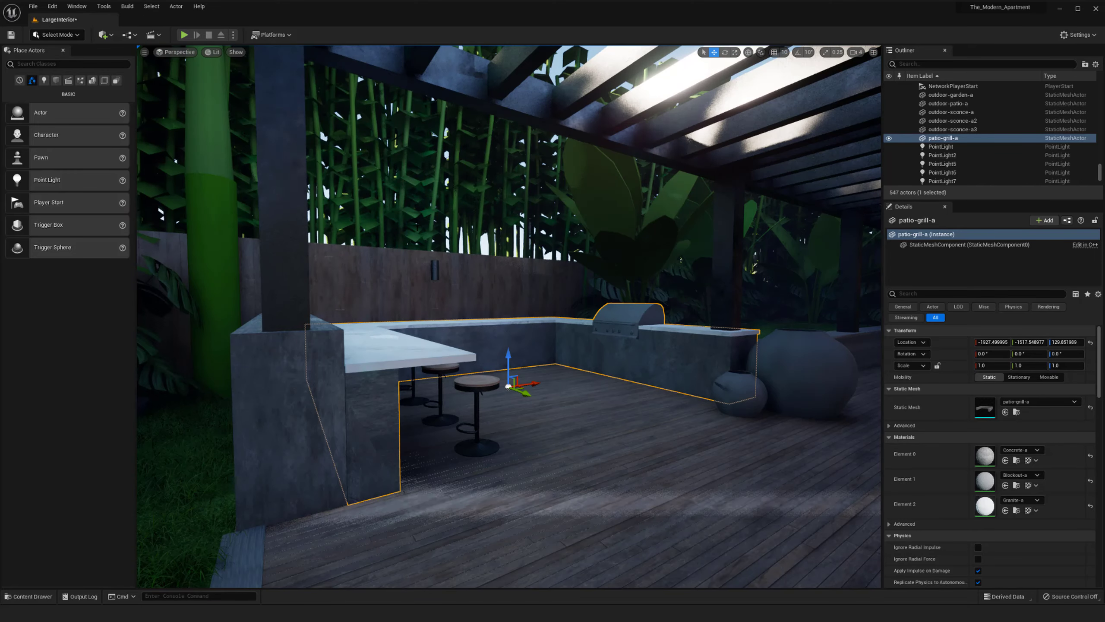
mouse_move(517, 331)
left_mouse_down()
mouse_move(500, 333)
mouse_move(517, 331)
left_mouse_up()
key("d")
right_click_drag(516, 331, 574, 317)
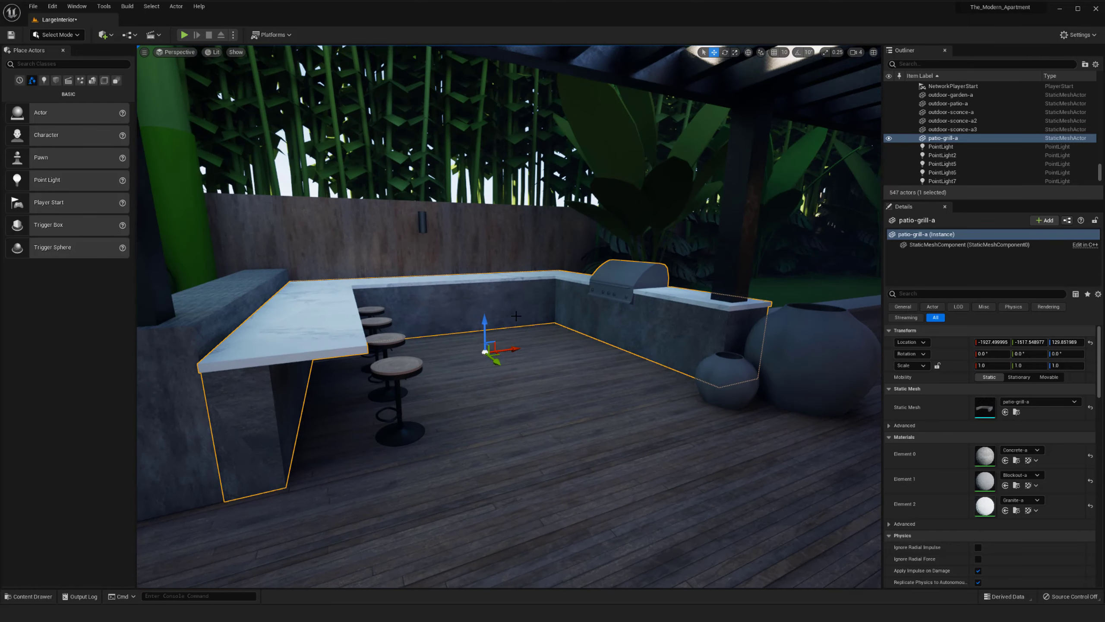
Step: Open the patio-grill-a static mesh in its editor and frame the whole U-shaped counter in the preview
double_click(986, 410)
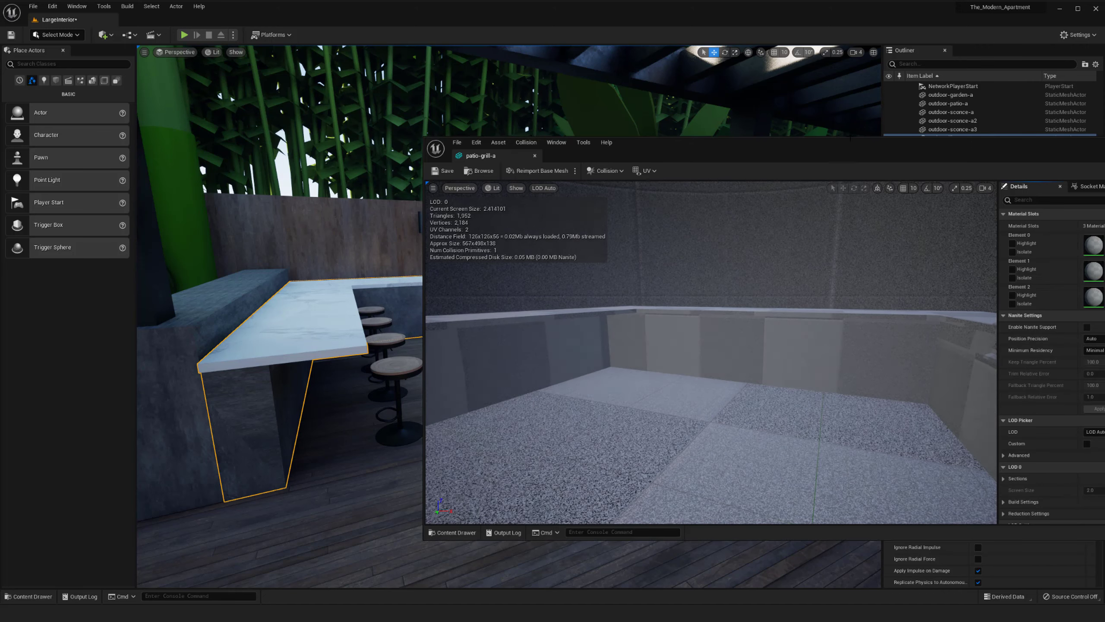
left_click_drag(841, 143, 558, 131)
scroll(530, 350, "down", 5)
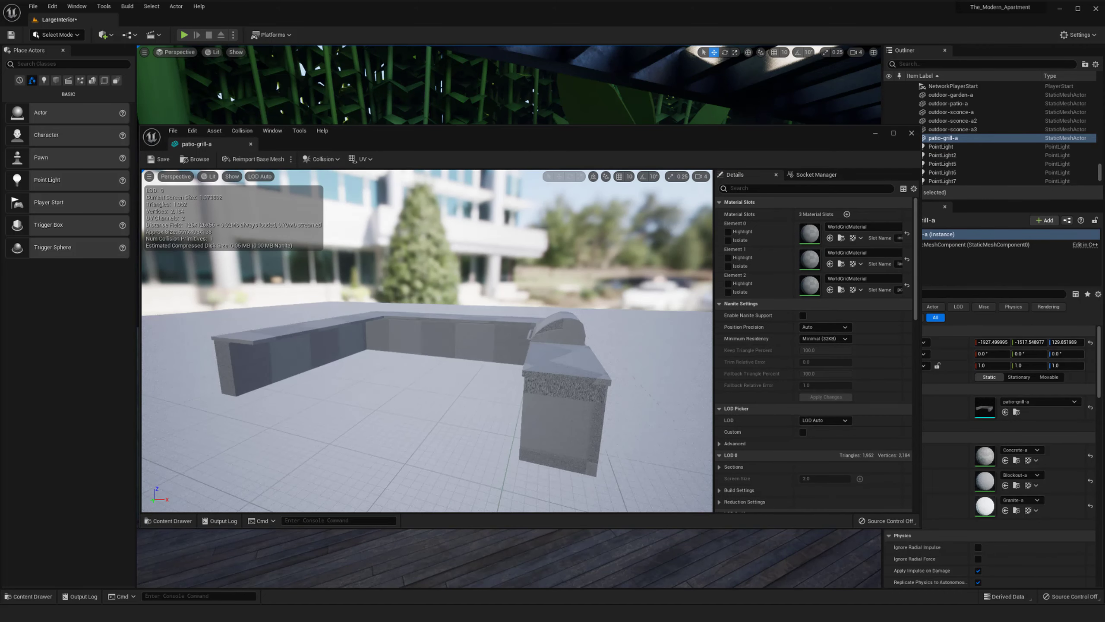
left_click_drag(530, 351, 439, 370, "alt")
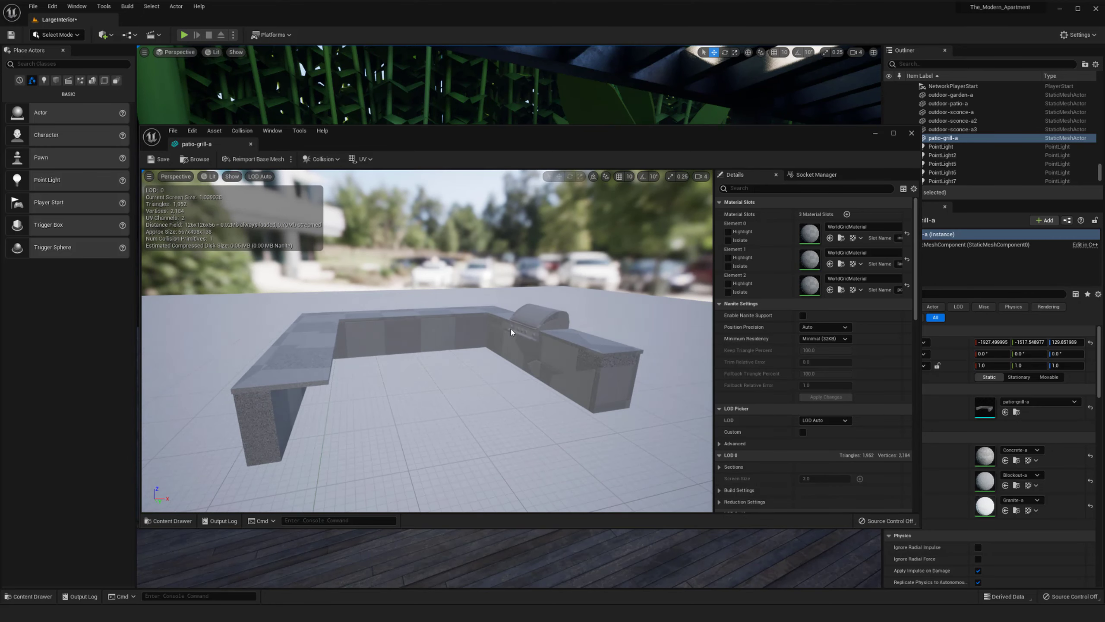
left_click_drag(513, 333, 659, 321)
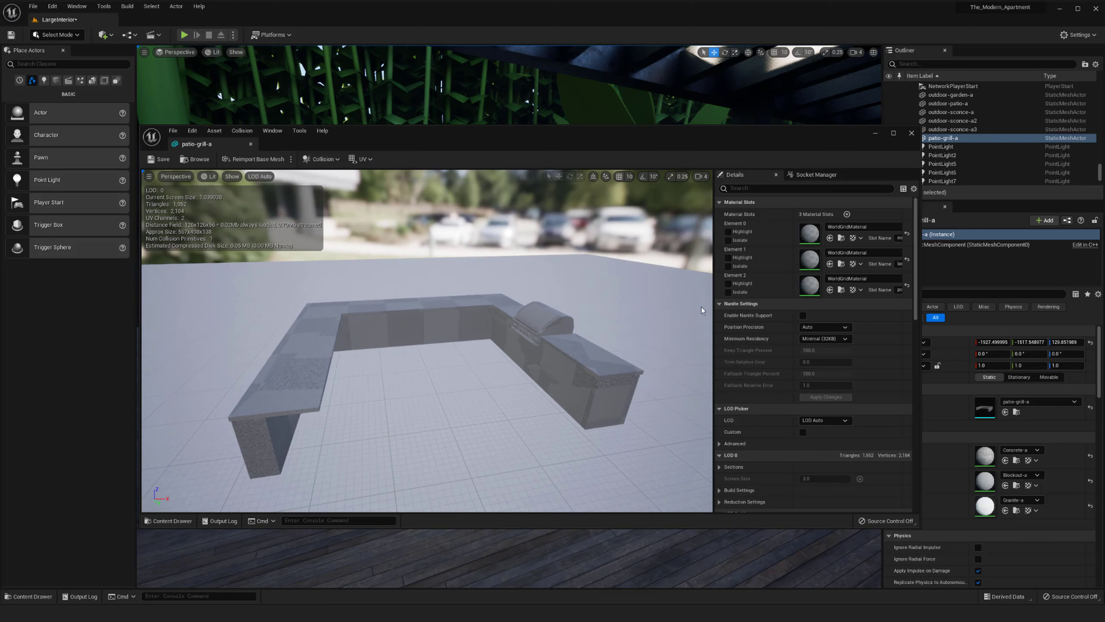
left_click_drag(493, 363, 493, 356)
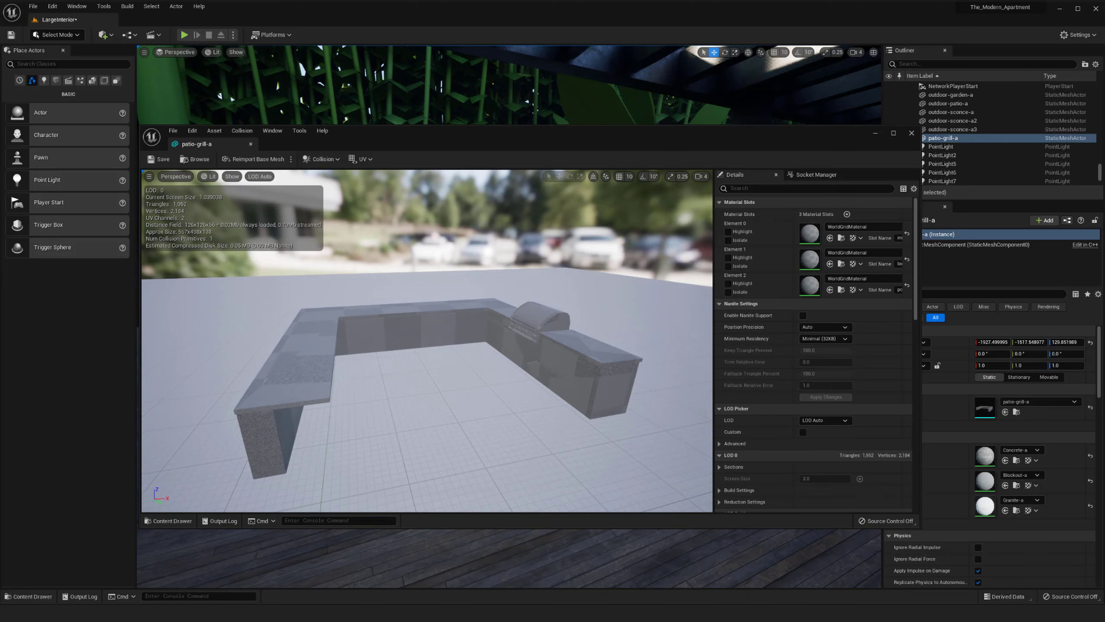
Step: Preview the mesh in Player Collision mode in the Static Mesh Editor, and return the preview to Lit mode
left_click(331, 159)
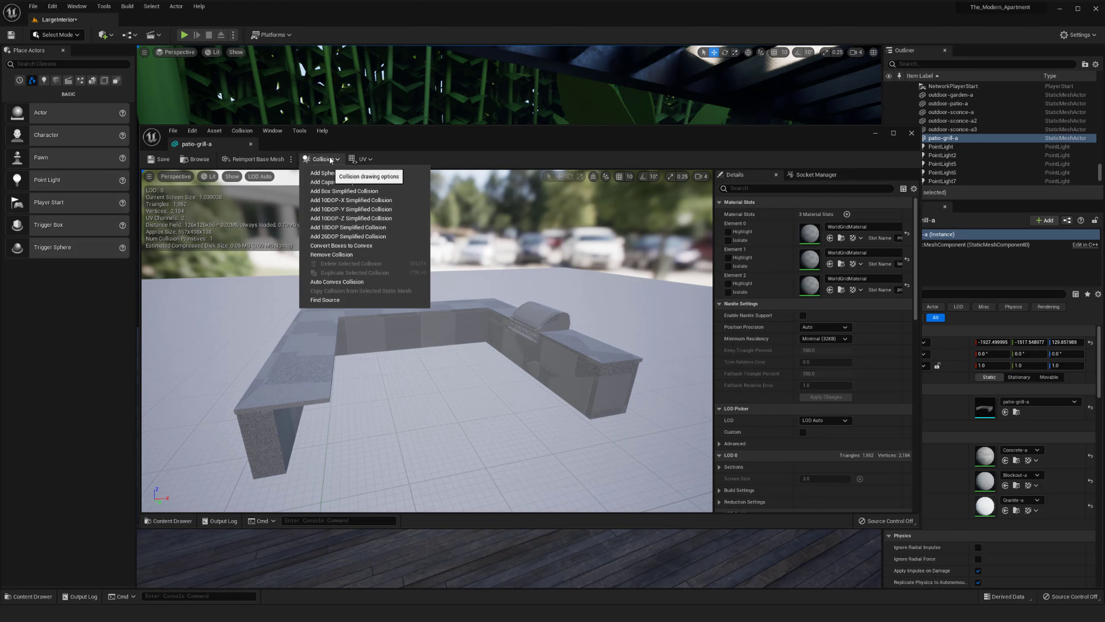
left_click(235, 177)
left_click(206, 176)
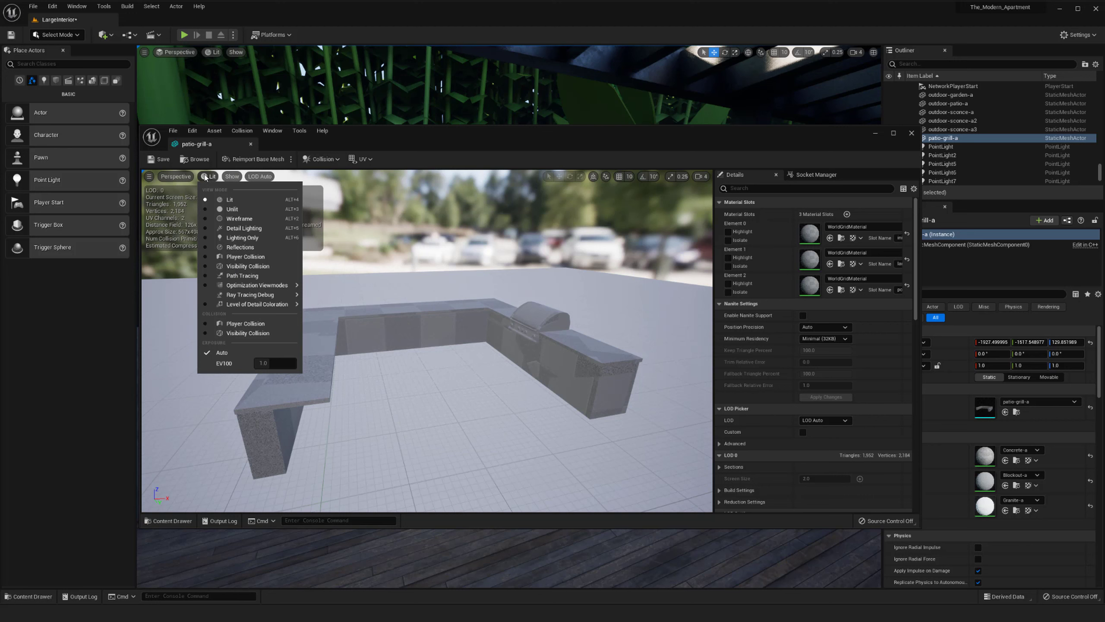
left_click(252, 257)
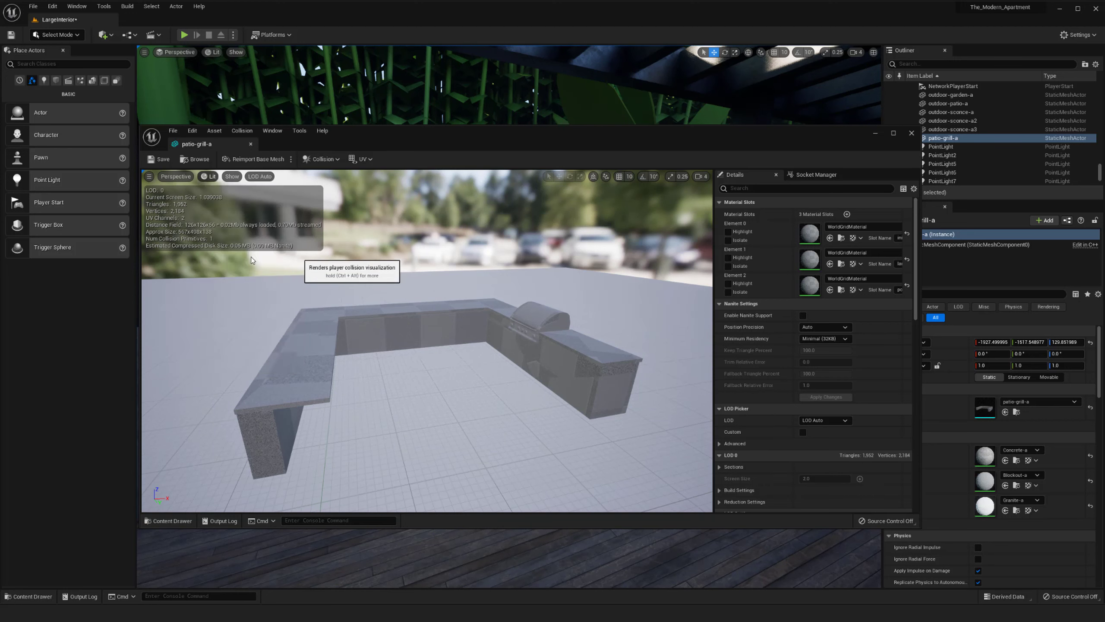
left_click(230, 176)
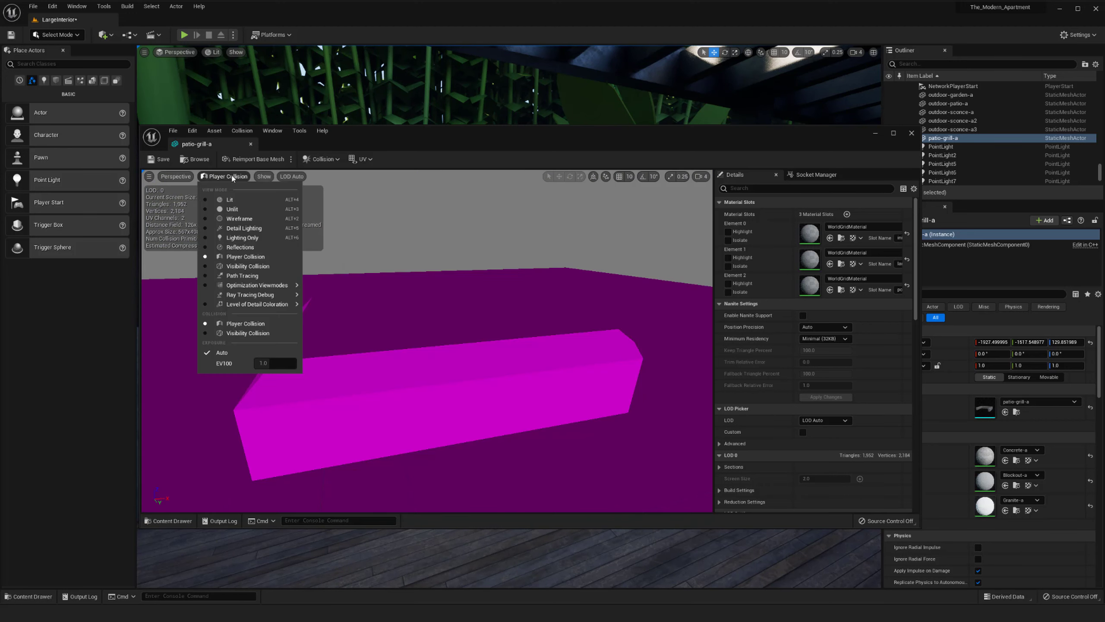
left_click(229, 200)
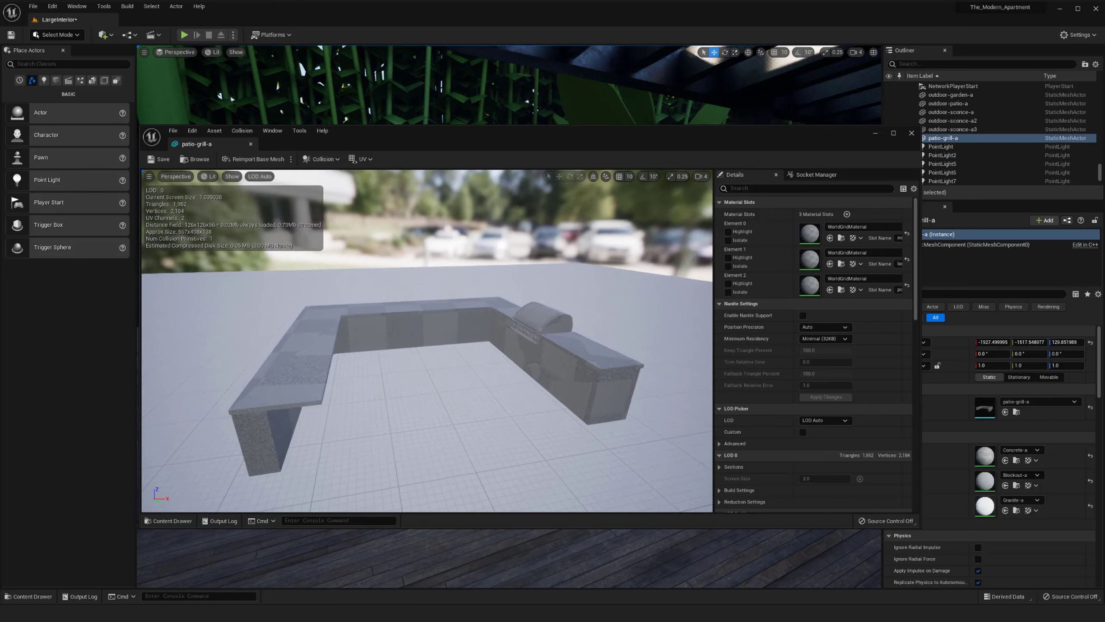
left_click(337, 159)
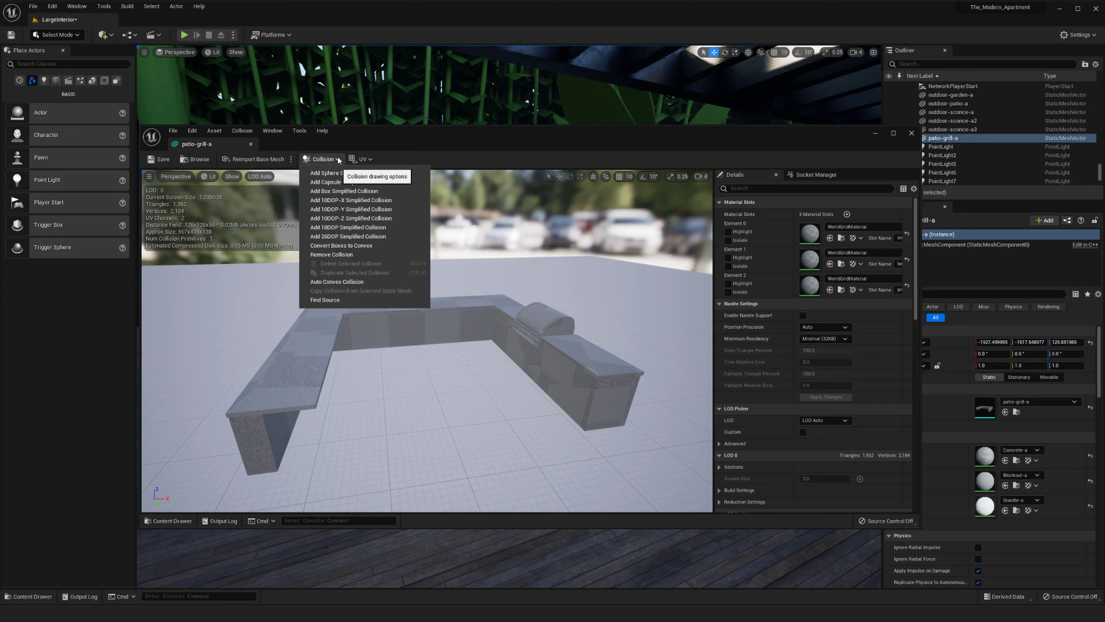
left_click(247, 132)
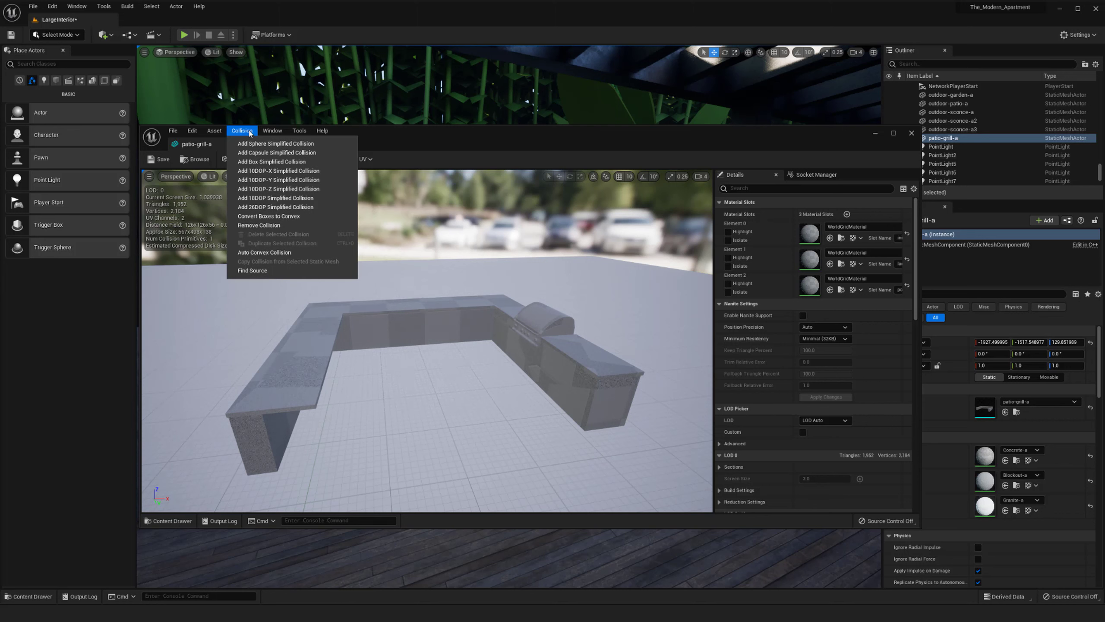
middle_click_drag(432, 296, 416, 313)
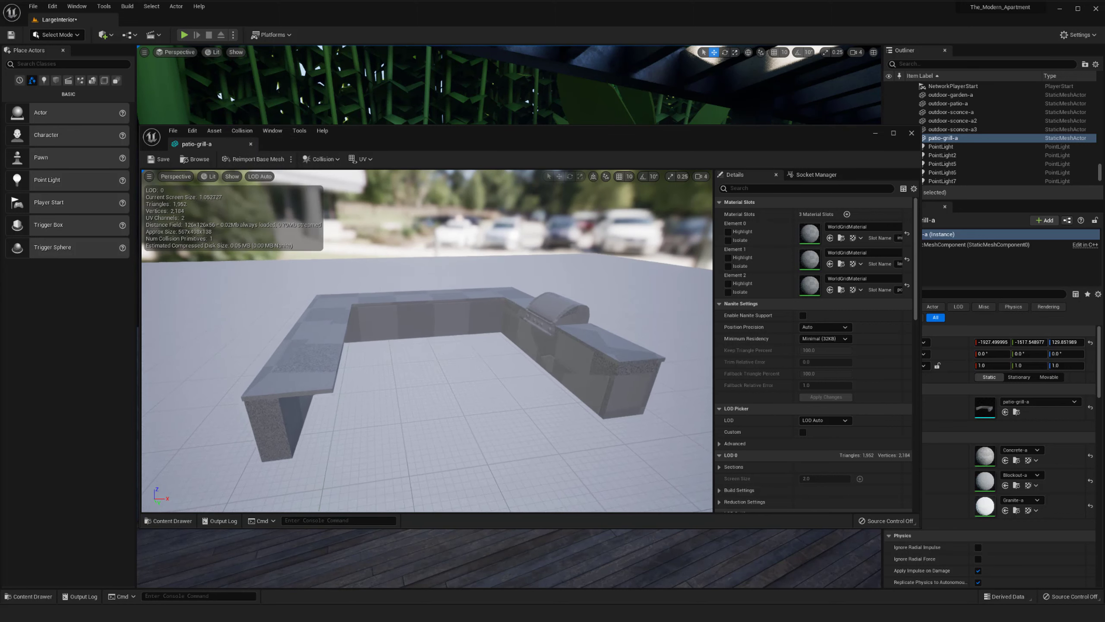
left_click_drag(432, 299, 432, 299)
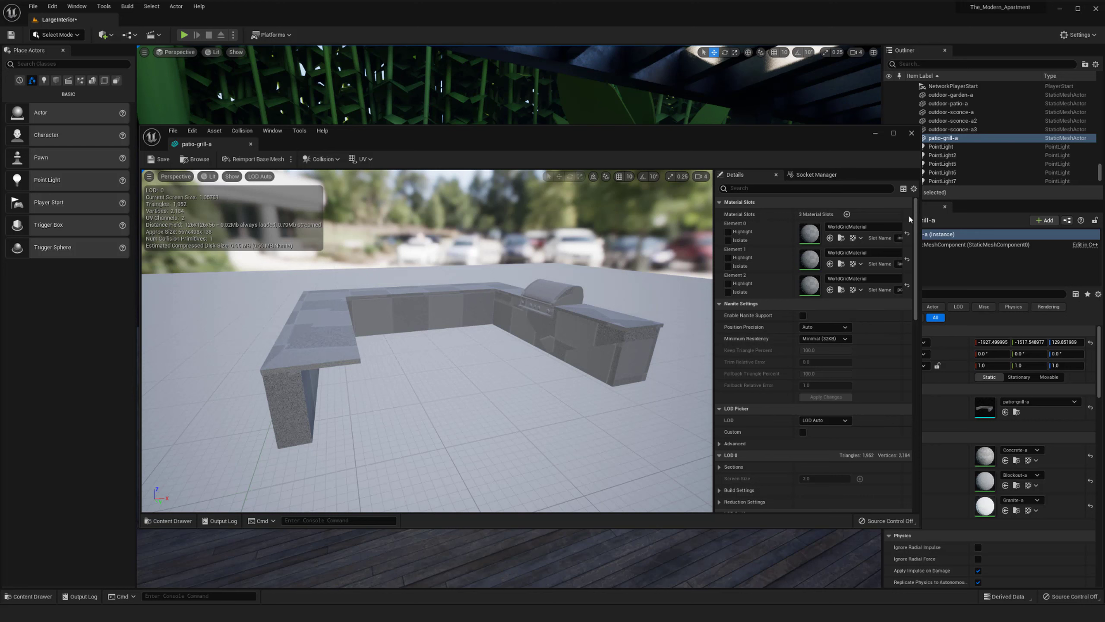
Step: Set the patio-grill-a mesh's Collision Complexity to Use Complex Collision As Simple
left_click_drag(915, 235, 915, 371)
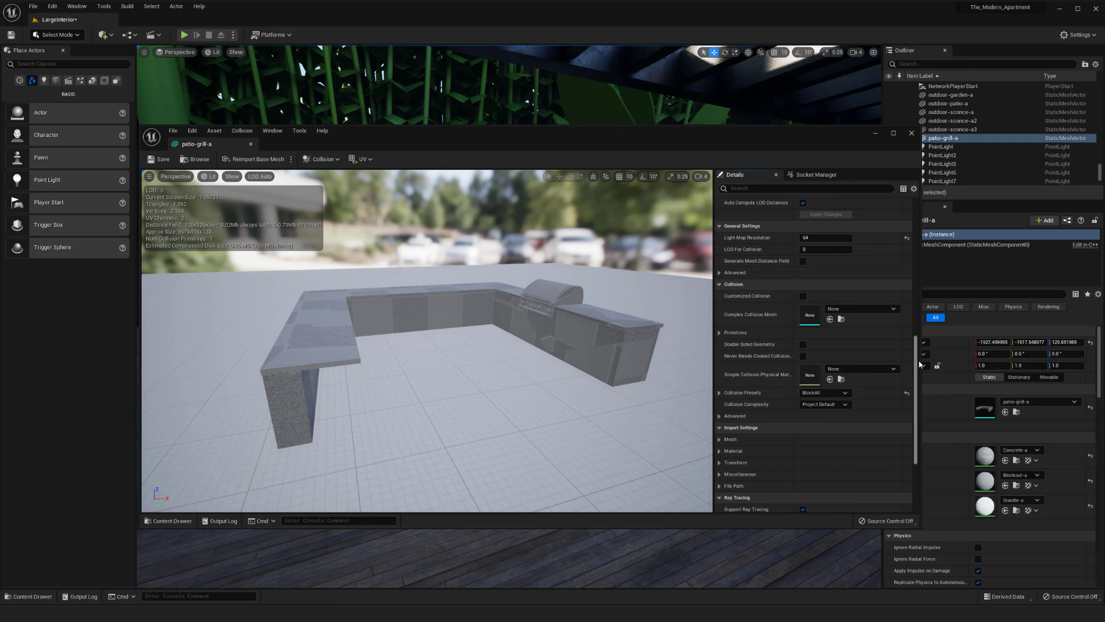
scroll(919, 362, "up", 5)
scroll(919, 361, "down", 1)
scroll(914, 373, "down", 6)
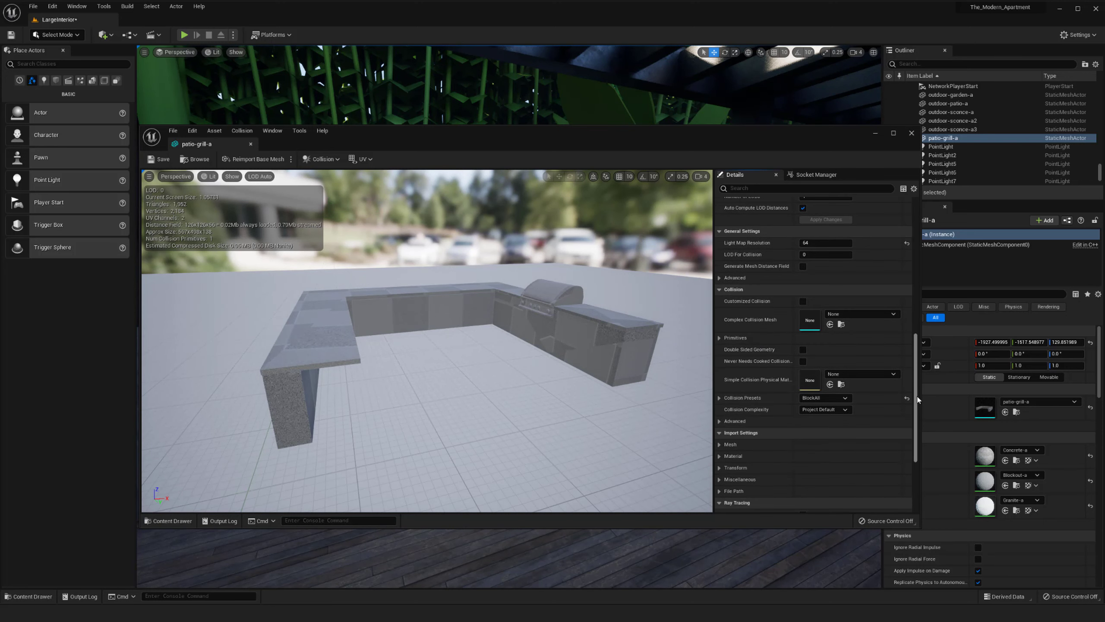
left_click(811, 398)
left_click(812, 400)
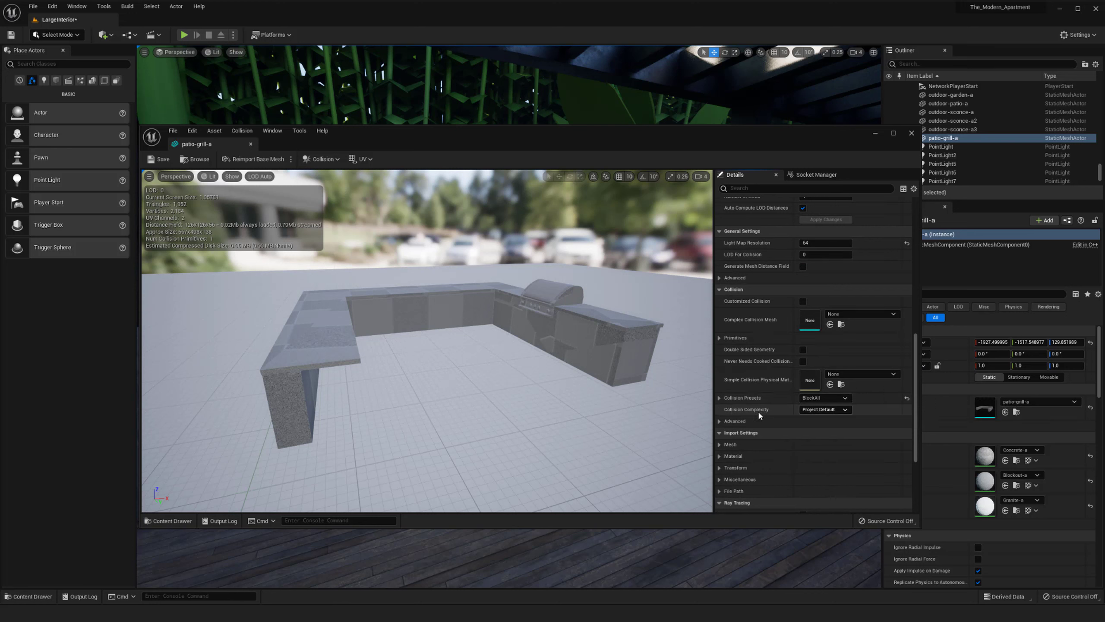
left_click(809, 410)
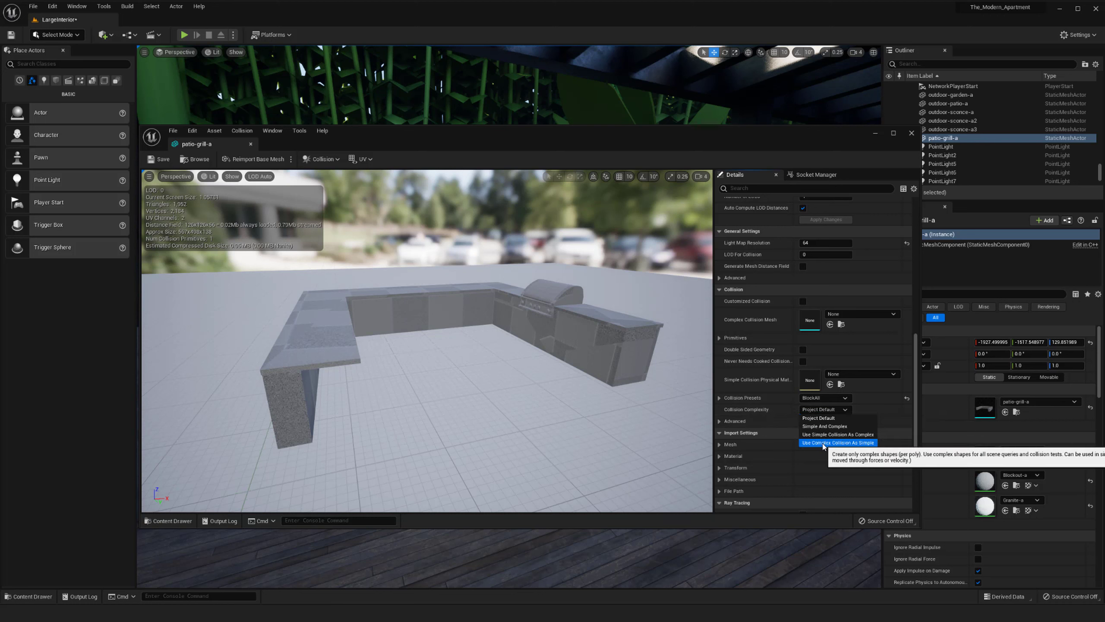
left_click(824, 443)
Step: Show the mesh's simple and complex collision outlines in the preview and compare them around the counter
mouse_move(520, 364)
left_mouse_down("alt")
mouse_move(534, 364)
mouse_move(524, 363)
left_mouse_up("alt")
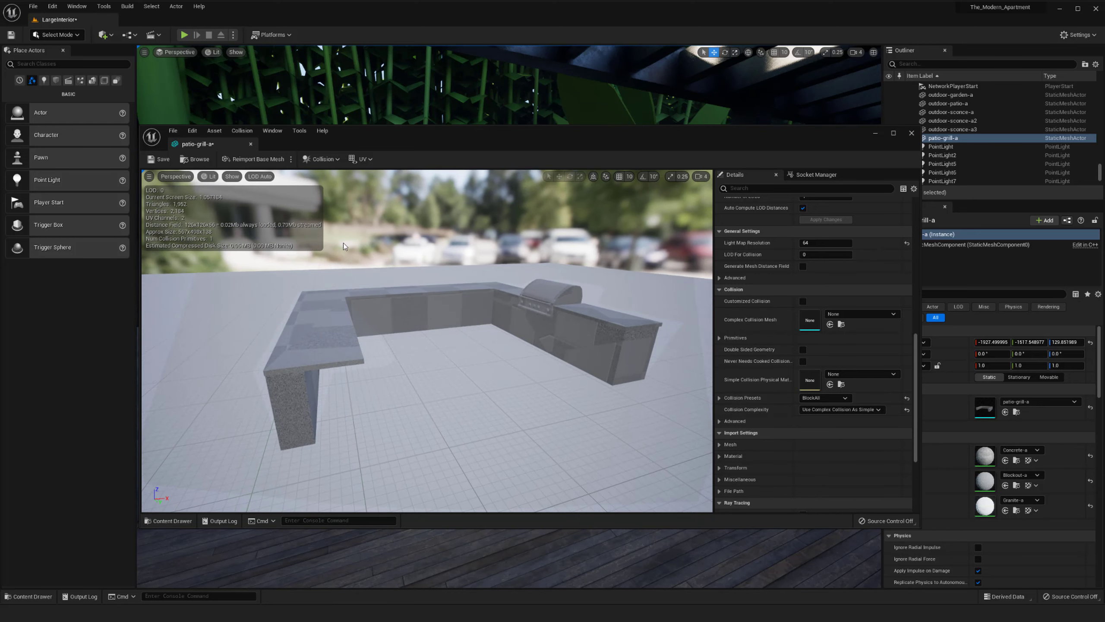
left_click(232, 177)
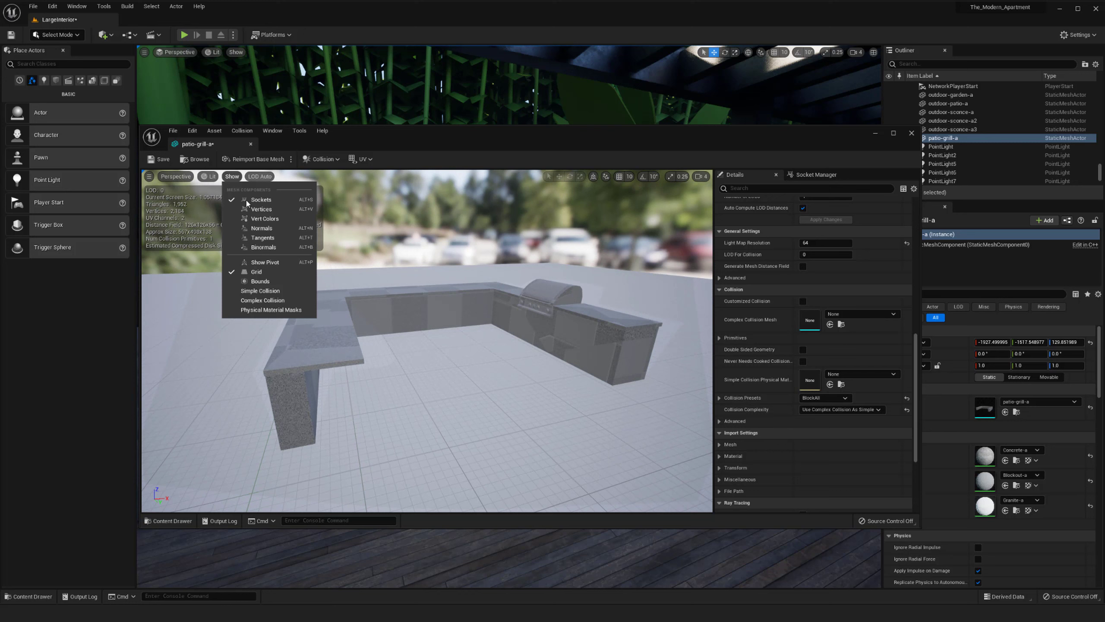
left_click(263, 300)
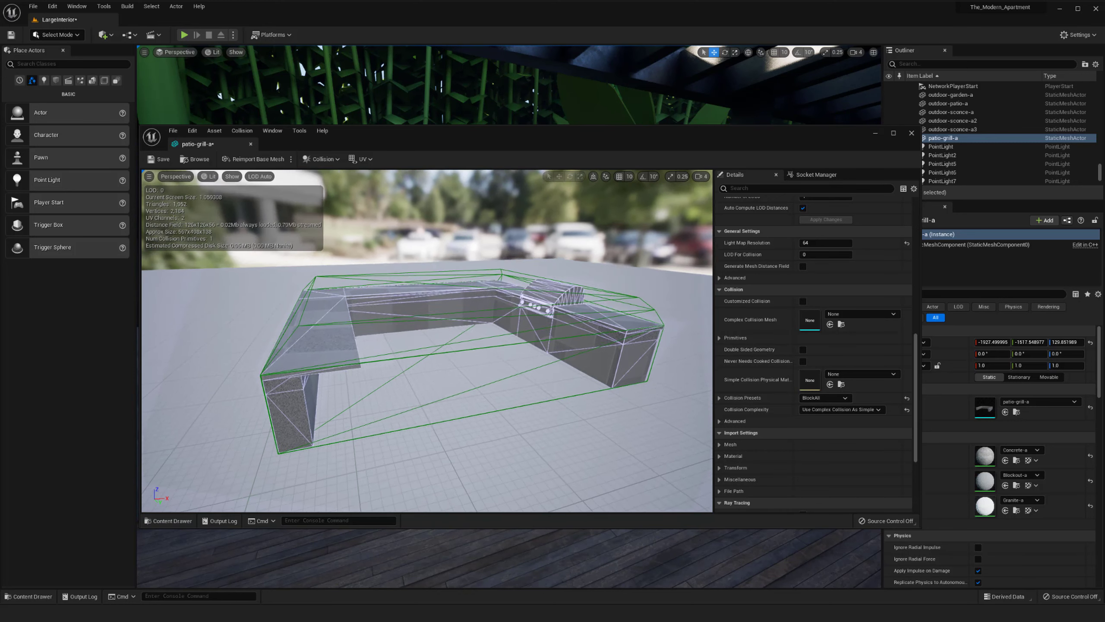
left_click_drag(640, 308, 640, 308)
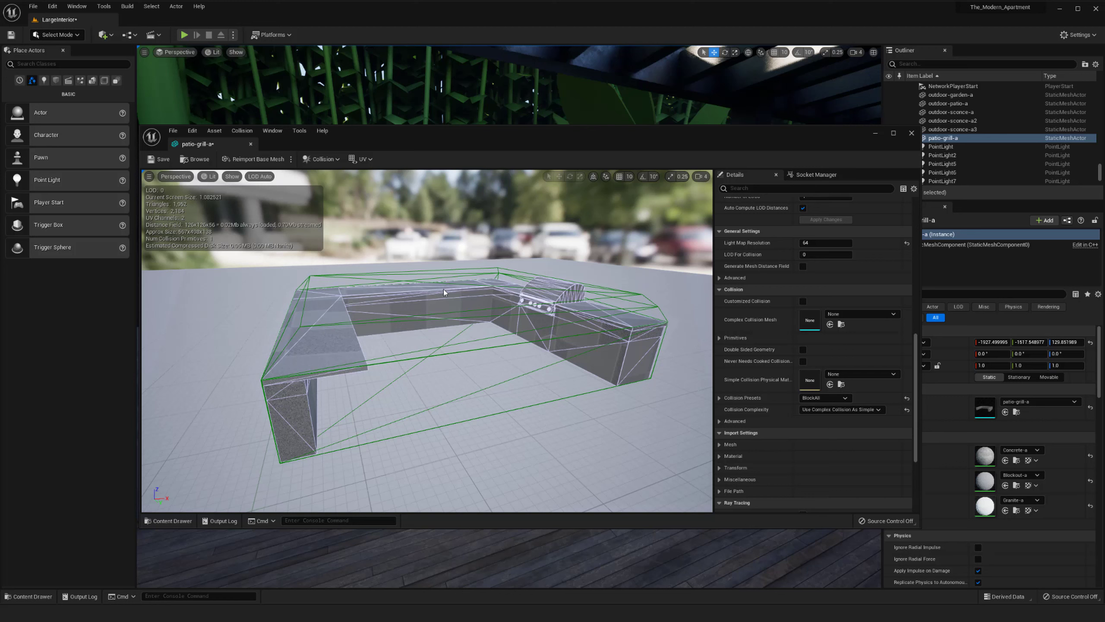
left_click_drag(457, 294, 454, 295)
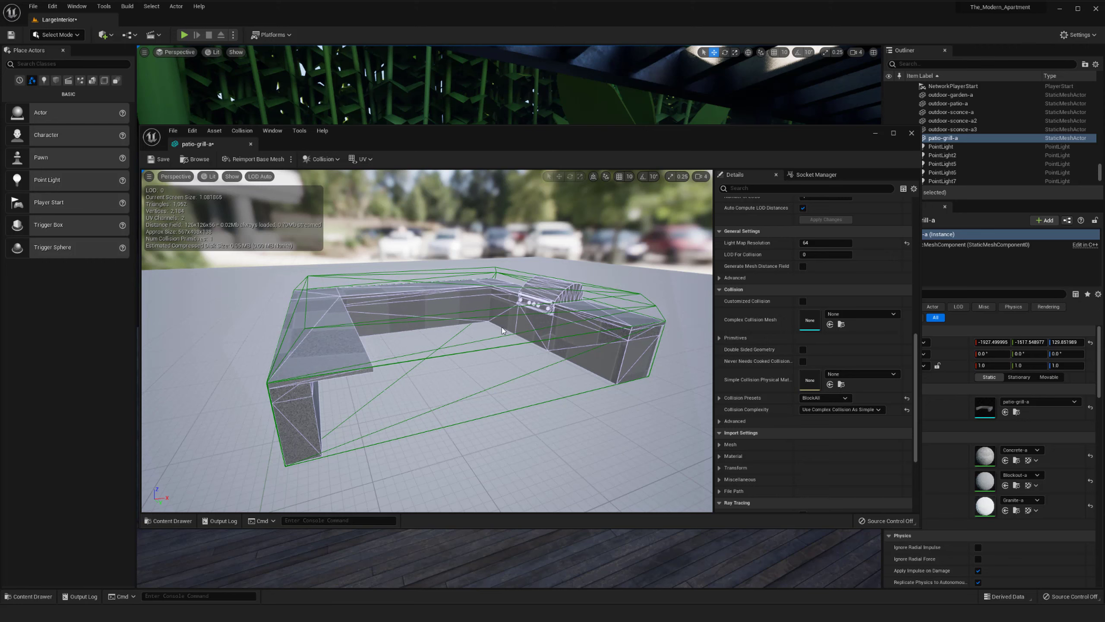
Step: Inspect the patio-grill-a collision outlines from other angles and close the mesh's editor
mouse_move(526, 326)
right_mouse_down()
mouse_move(548, 320)
mouse_move(566, 288)
mouse_move(536, 339)
mouse_move(501, 327)
mouse_move(514, 340)
mouse_move(492, 335)
mouse_move(540, 330)
right_mouse_up()
left_click(526, 326)
right_click_drag(477, 350, 499, 361)
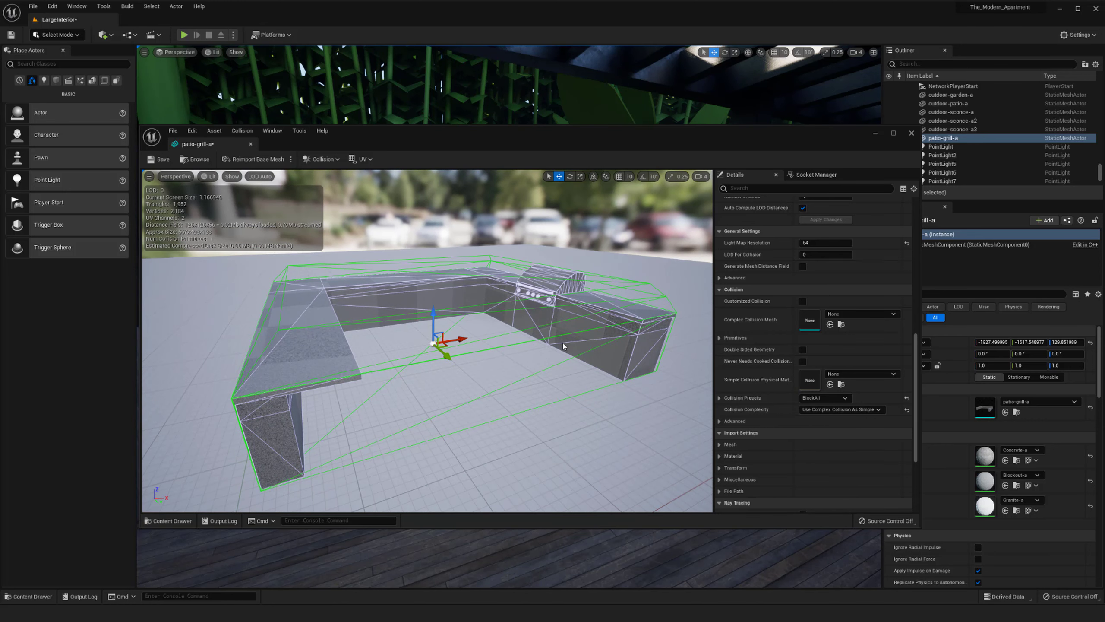
left_click(570, 434)
right_click_drag(550, 374, 538, 369)
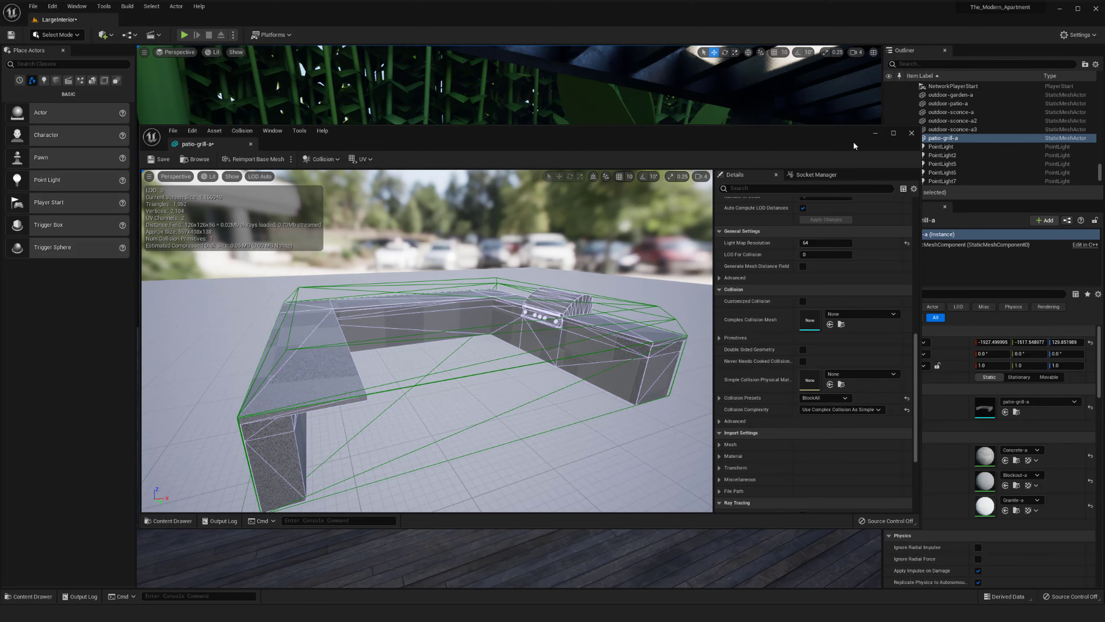
left_click(911, 133)
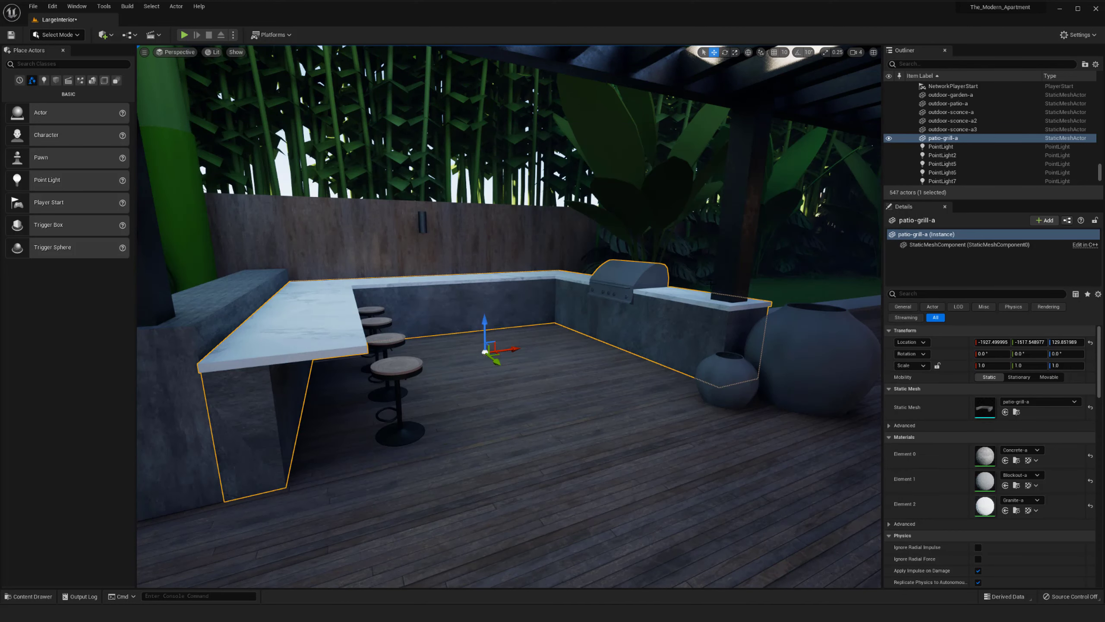
Step: Show the level viewport in Player Collision mode
left_click(213, 52)
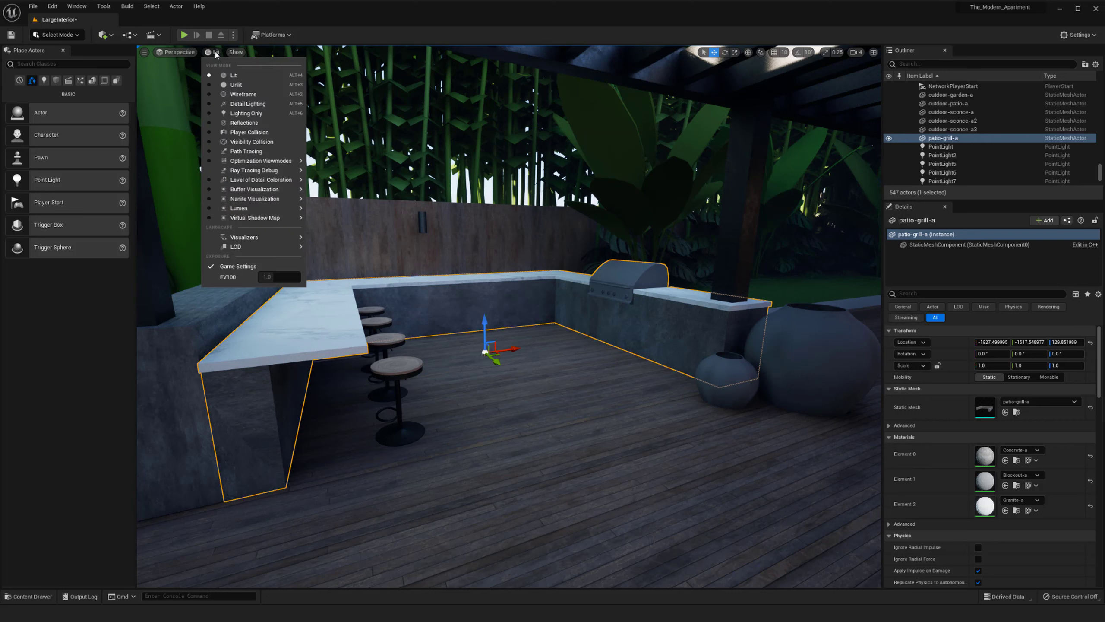
left_click(246, 133)
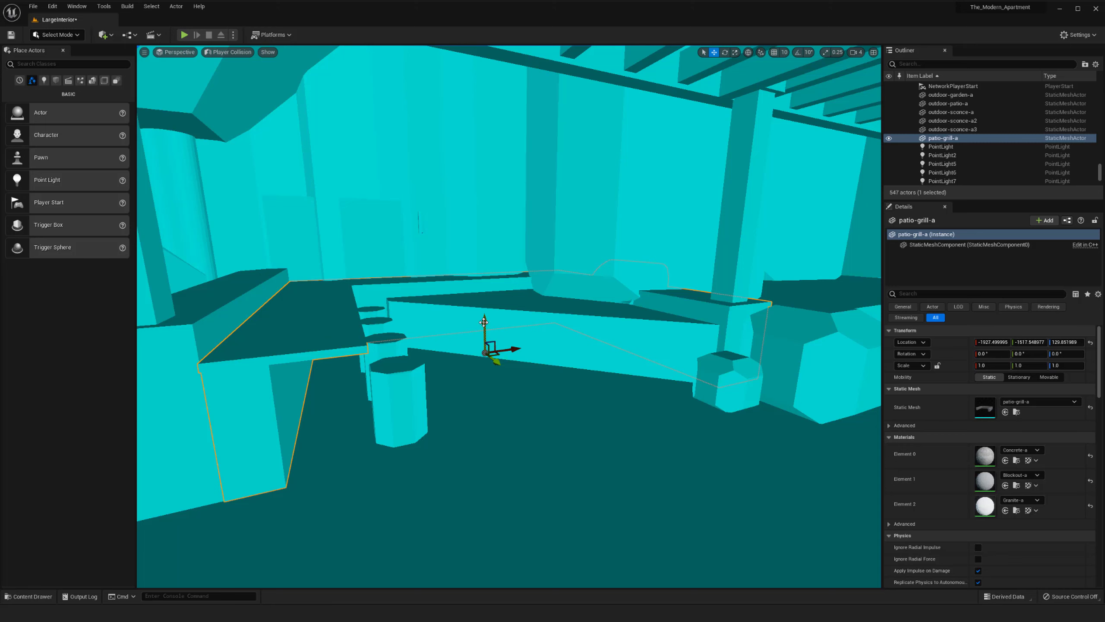
Step: Try moving the patio grill counter along its Y axis to refresh its collision display, and undo the move
left_click_drag(495, 360, 688, 456)
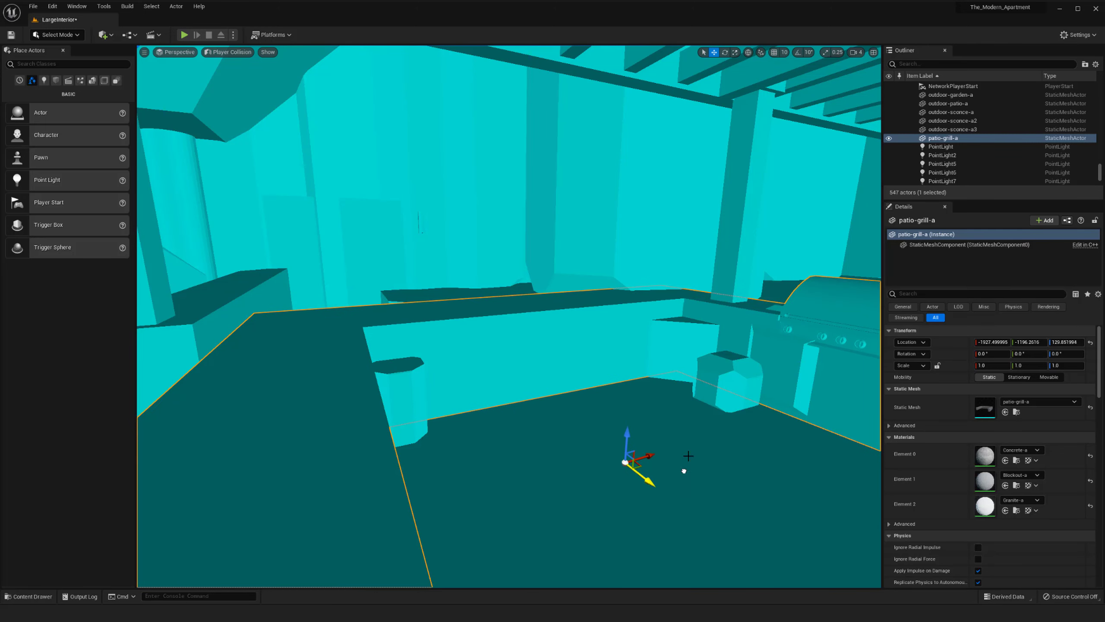
right_click_drag(644, 341, 801, 338)
key("ctrl+z")
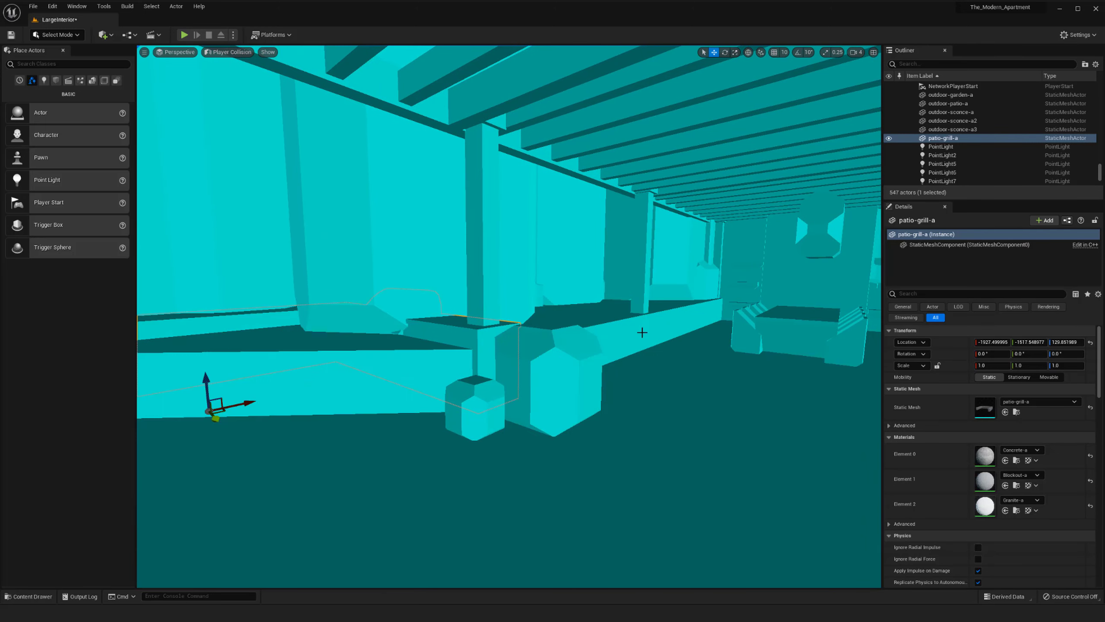
Step: Play the level from the patio floor, run the character into the area enclosed by the counter, and stop the play session
right_click_drag(519, 326, 435, 339)
right_click(463, 453)
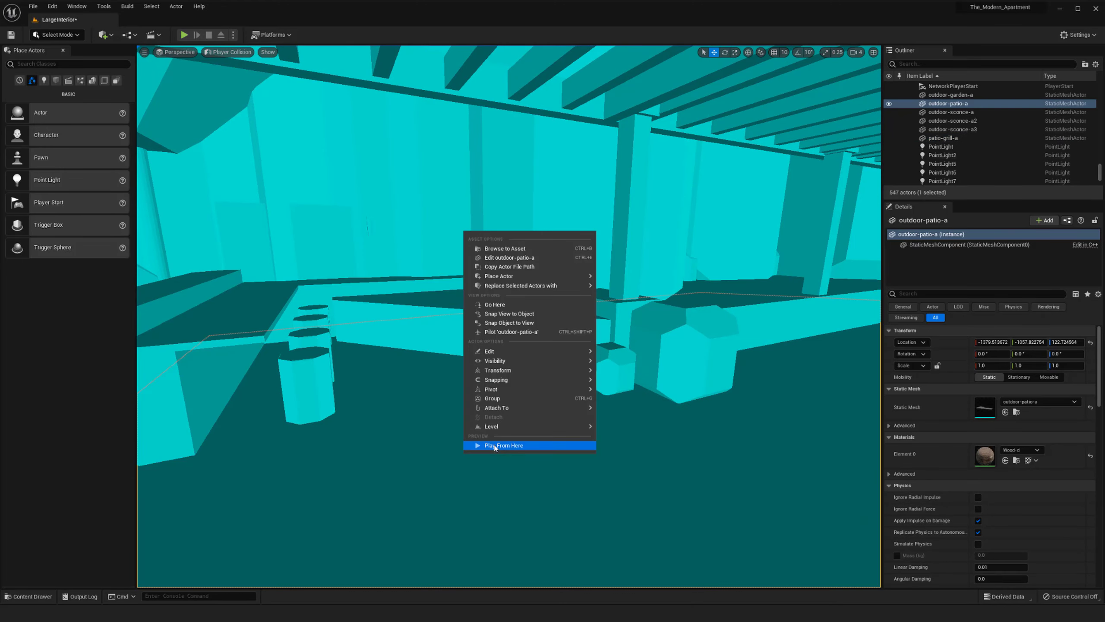
left_click(495, 445)
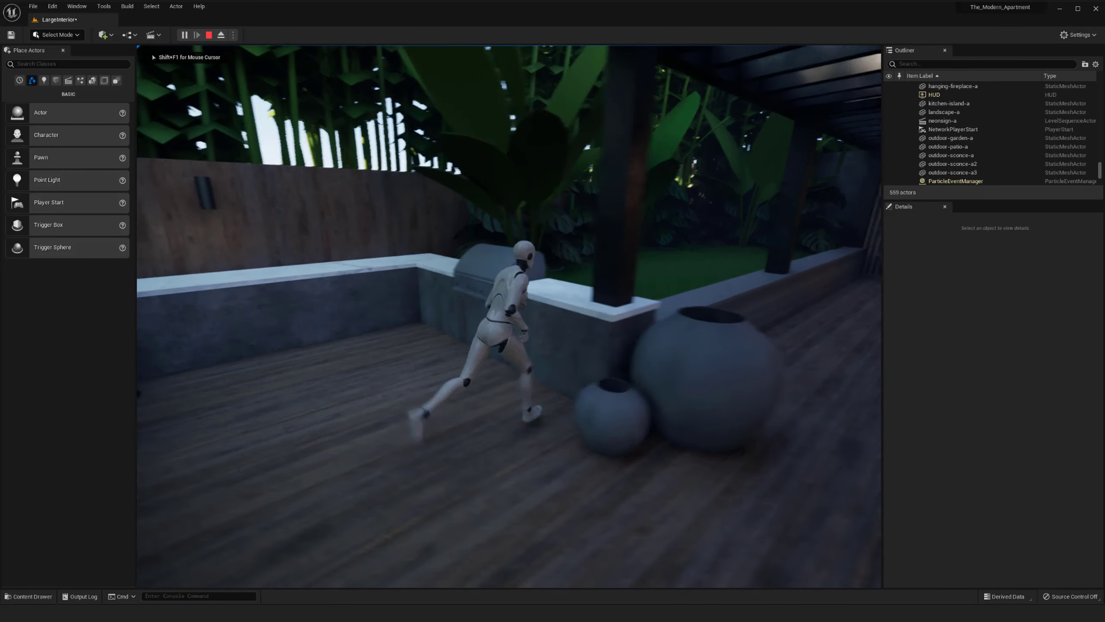
key("a")
key("w")
key("d")
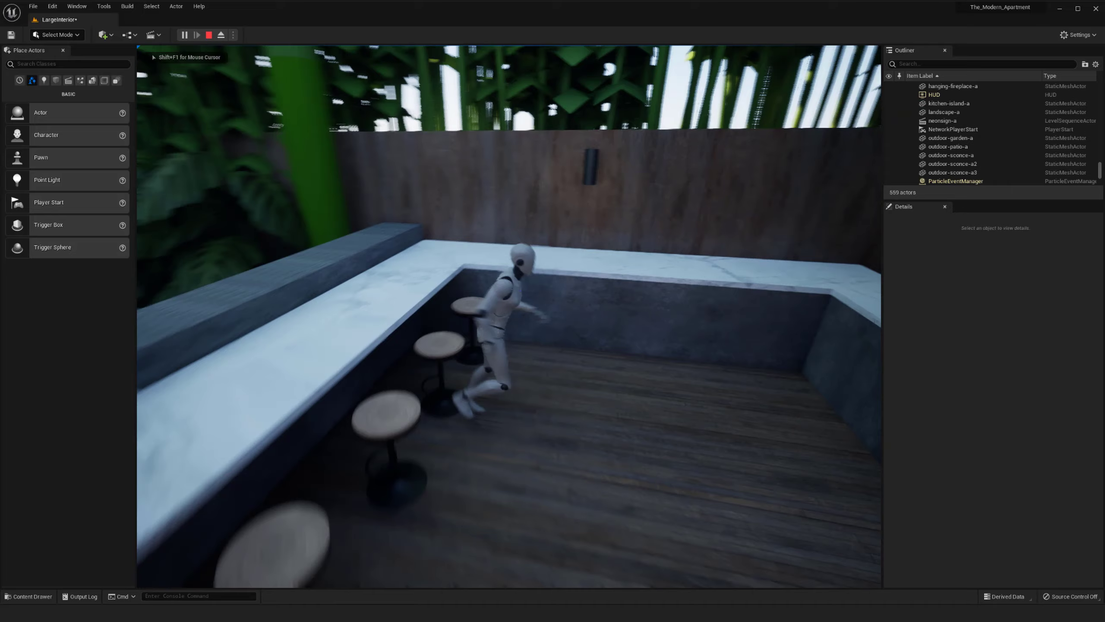
key("s")
key("w")
key("d")
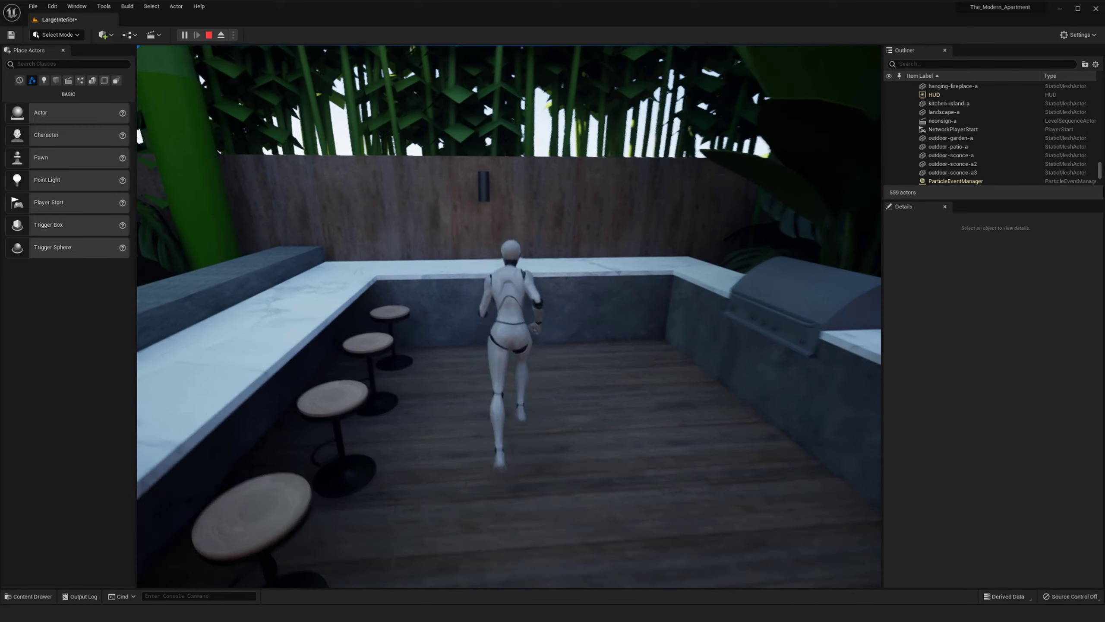
key("Escape")
Step: Look over the collision shapes around the grill and return the level viewport to Lit mode
right_click_drag(524, 362, 640, 362)
left_click(536, 380)
left_click(474, 331)
right_click_drag(474, 331, 461, 340)
key("w")
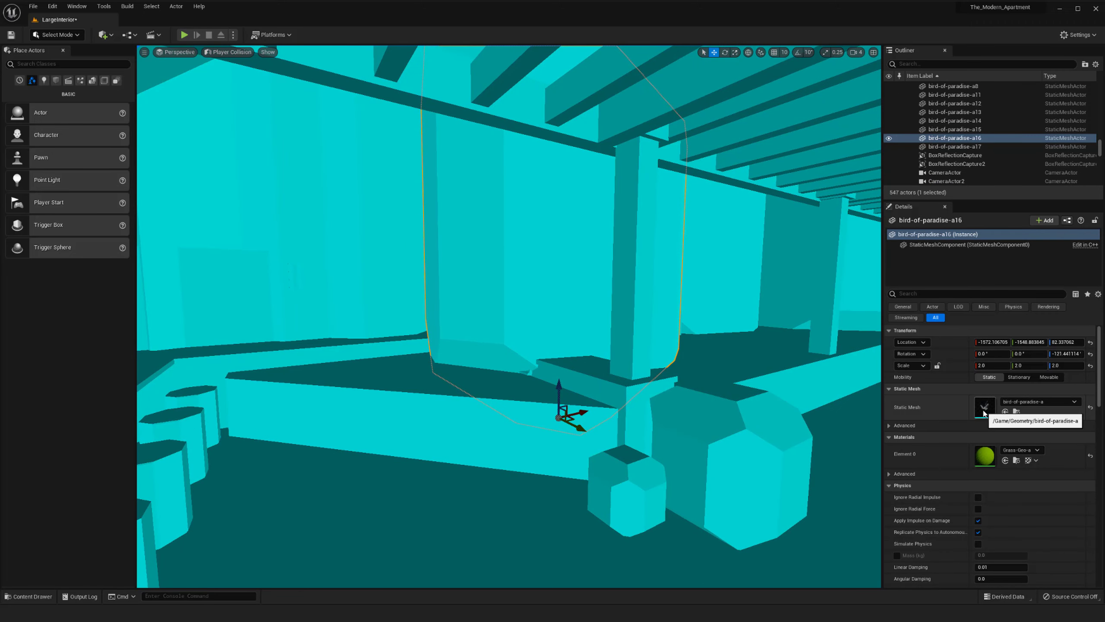
left_click(228, 52)
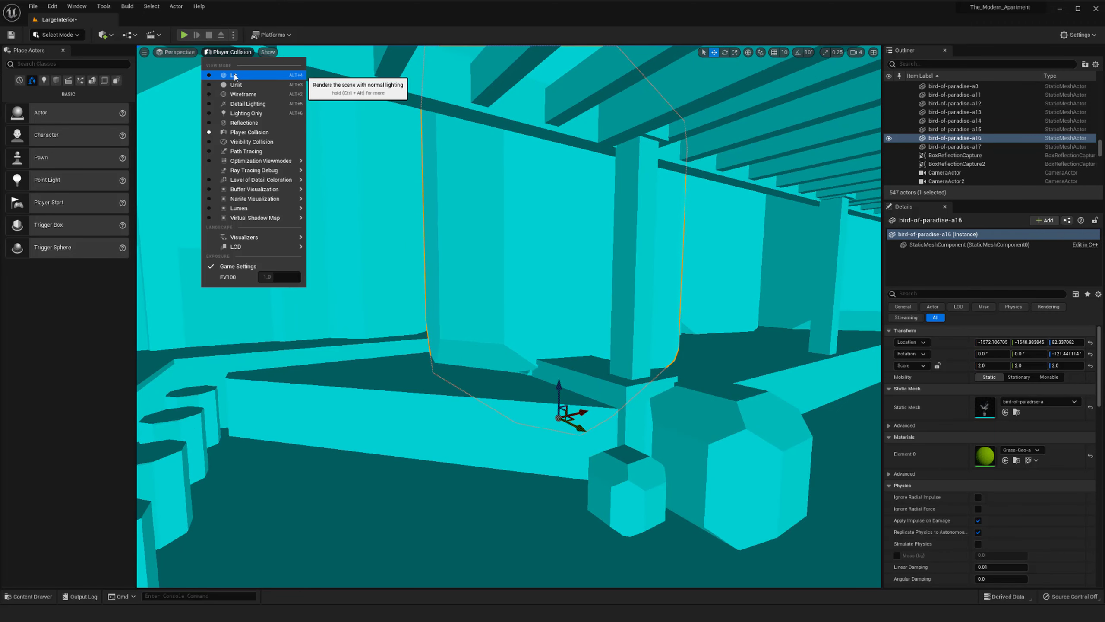
left_click(234, 75)
right_click_drag(540, 323, 540, 322)
right_click_drag(328, 125, 328, 125)
key("g")
left_click(215, 52)
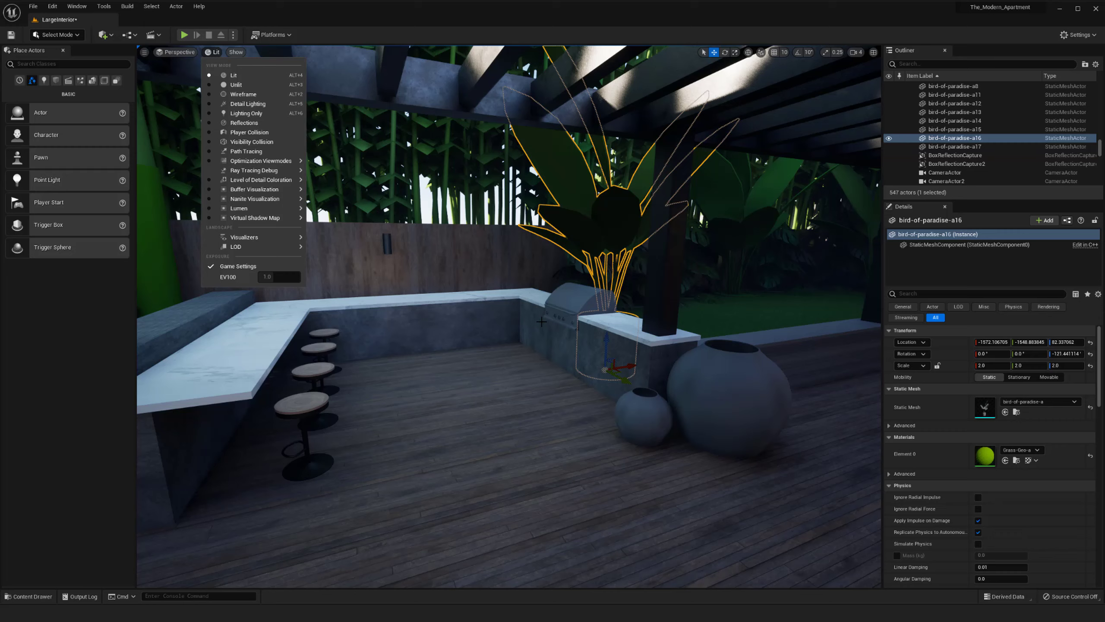
Step: Reopen the patio-grill-a mesh in its editor, resize the editor window, and frame the whole counter in the preview
left_click(528, 351)
key("f")
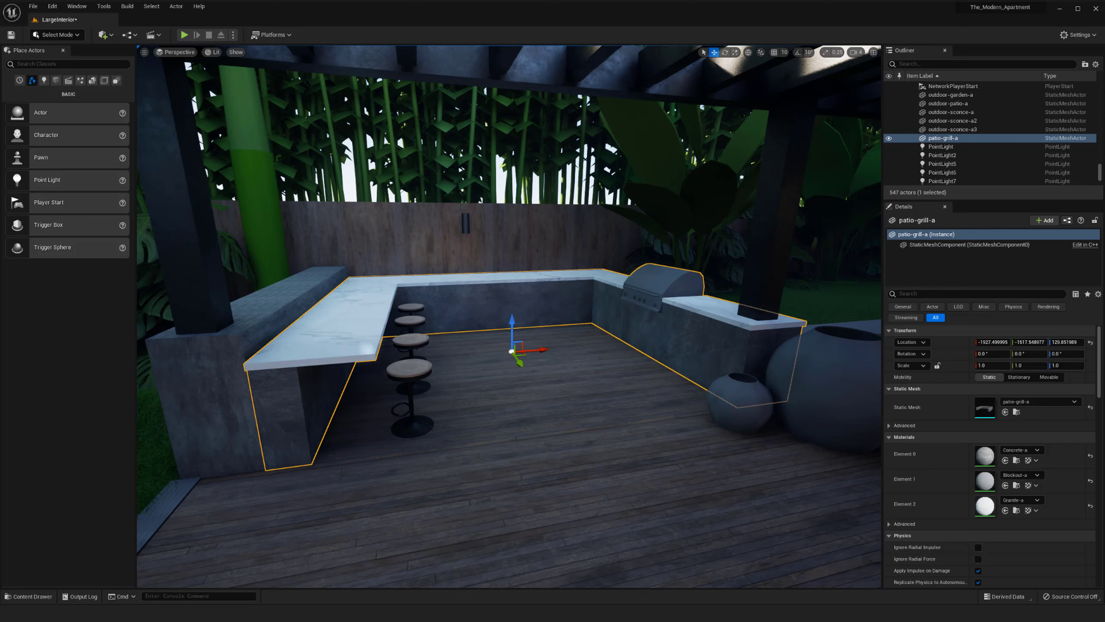
double_click(982, 411)
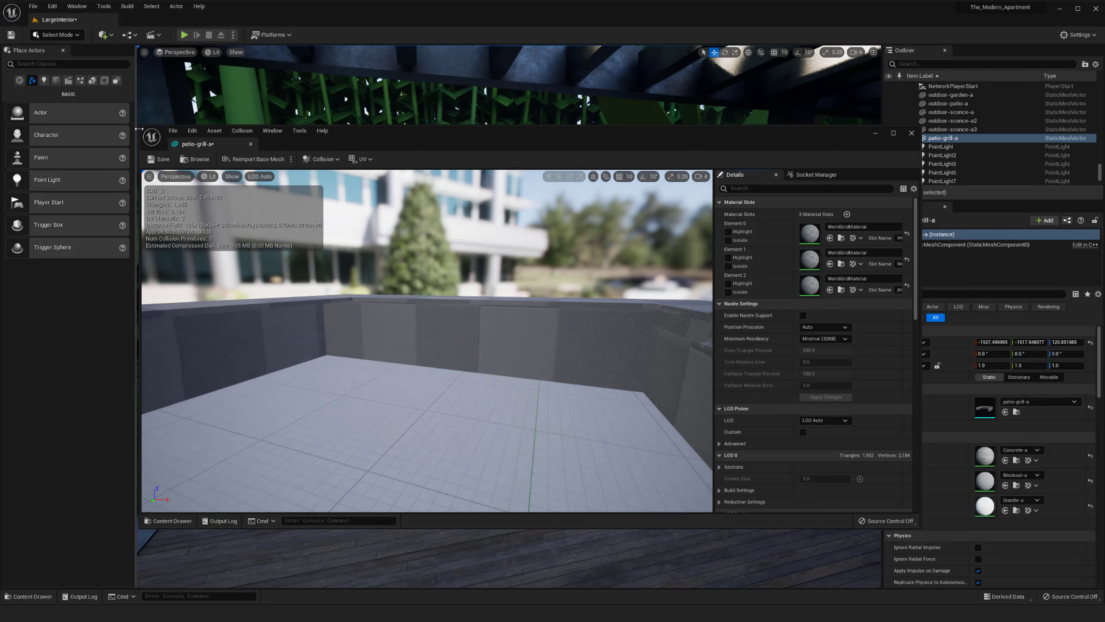
left_click_drag(141, 127, 213, 82)
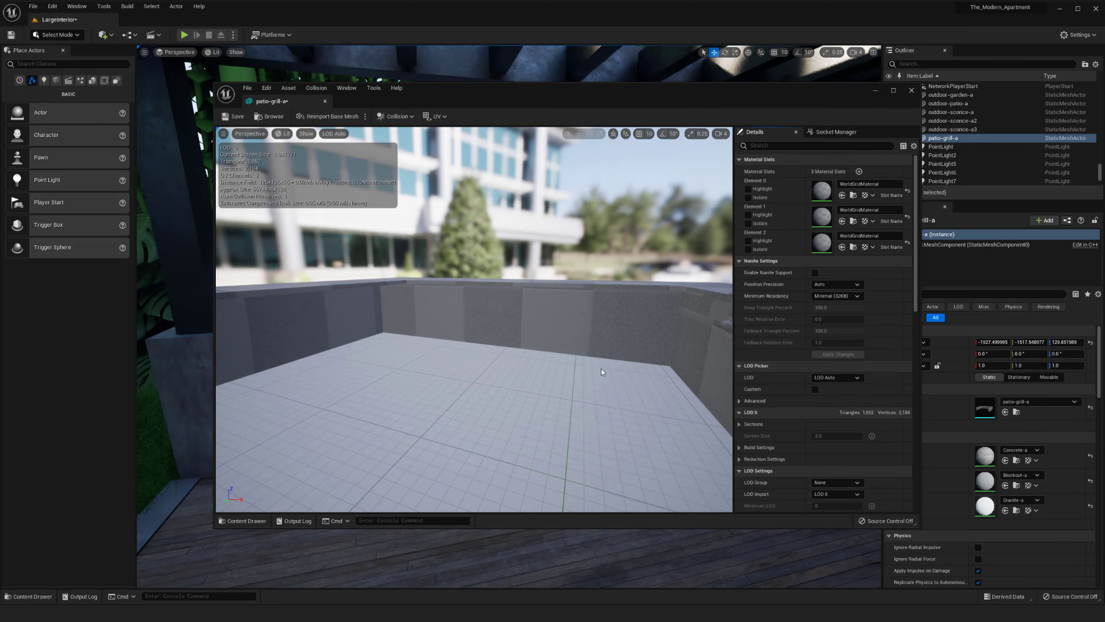
scroll(603, 372, "down", 6)
left_click_drag(603, 372, 642, 345, "alt")
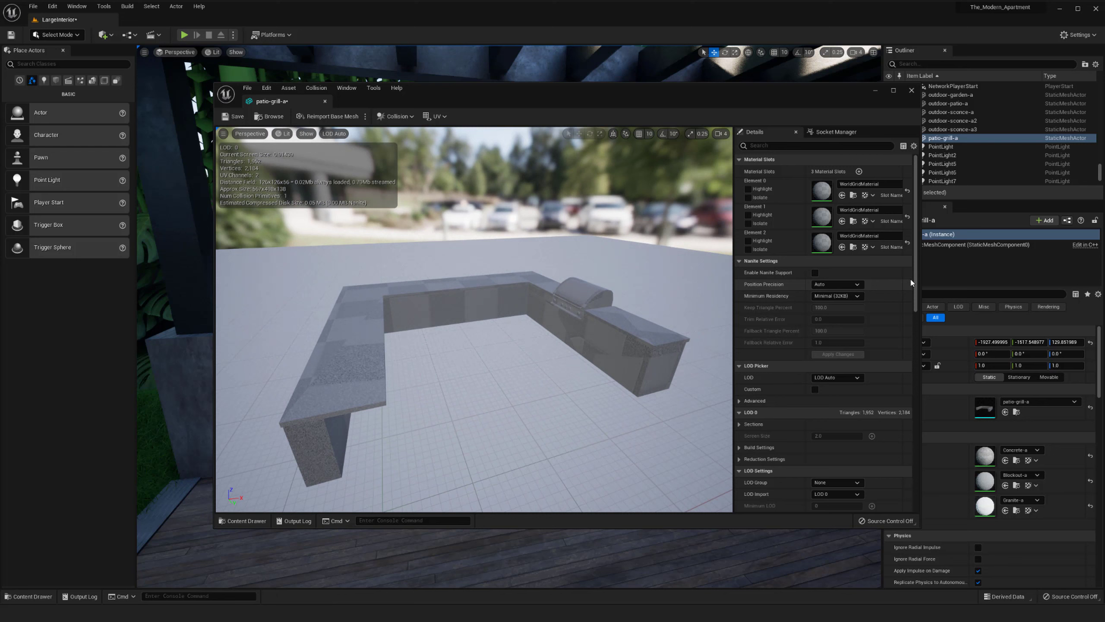
Step: Set the patio-grill-a mesh's Collision Complexity to Project Default
left_click_drag(916, 283, 920, 437)
left_click(865, 411)
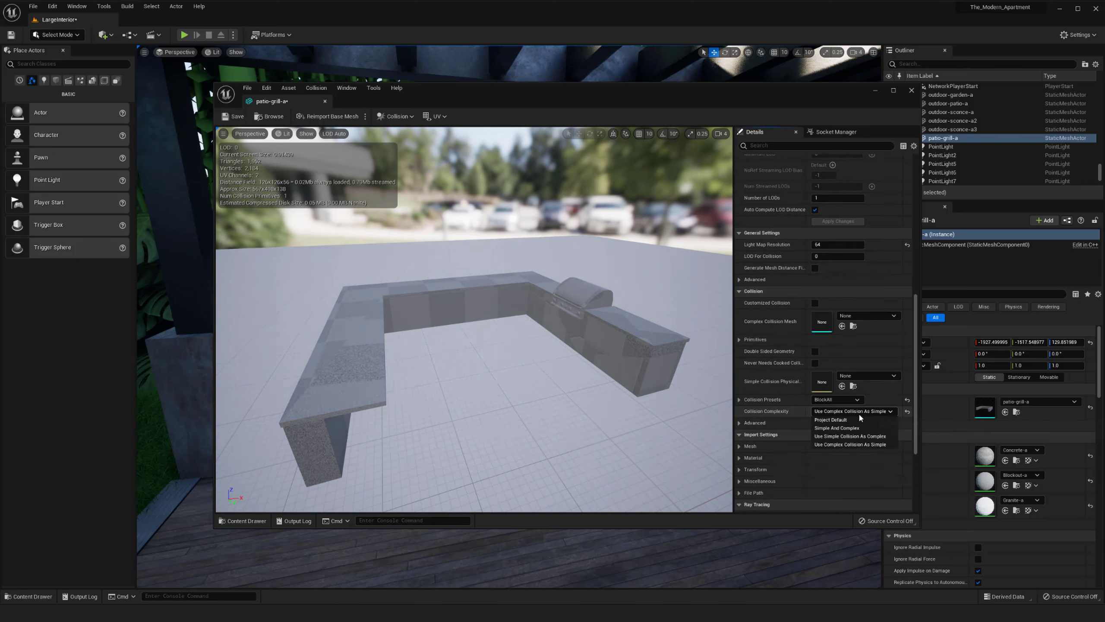
left_click(860, 419)
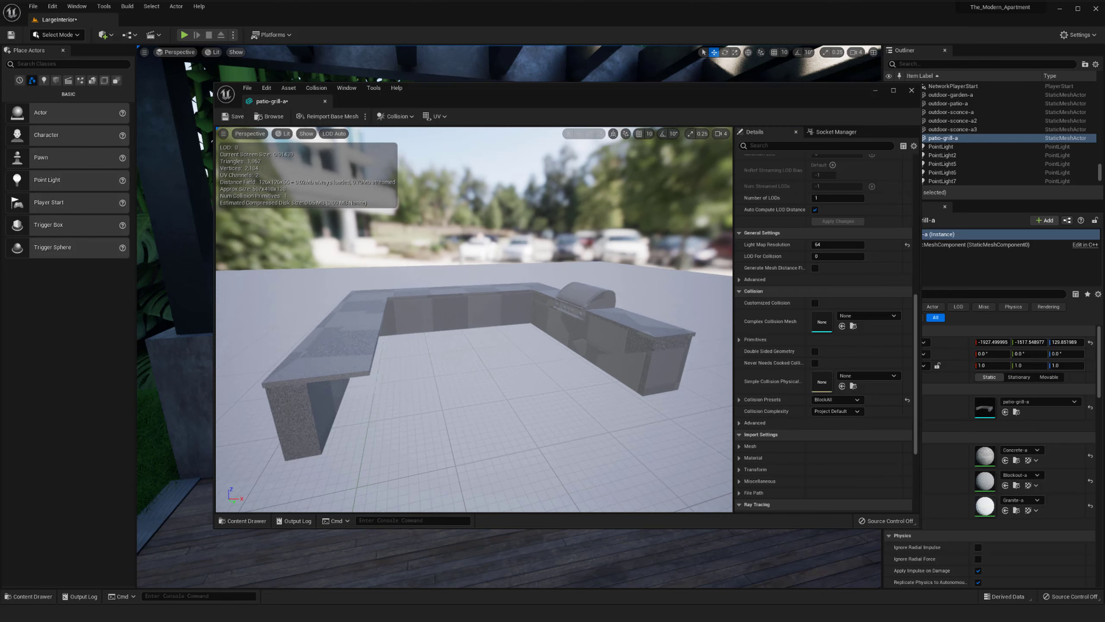
left_click_drag(444, 253, 445, 252)
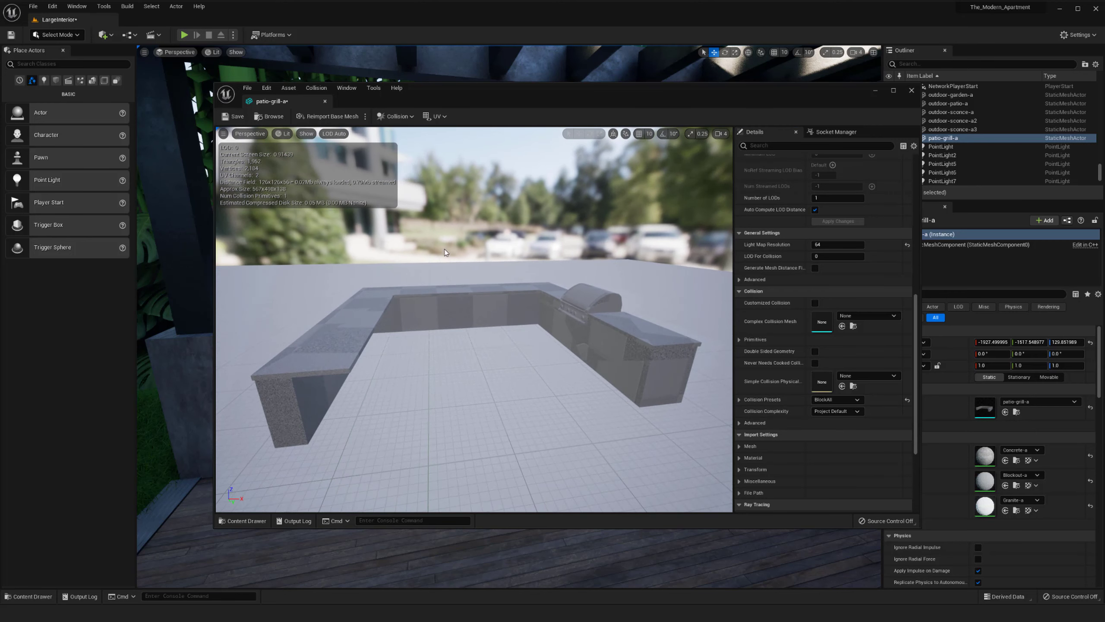
Step: Generate Auto Convex Collision for the grill mesh with Hull Count 4, Max Hull Verts 16 and Hull Precision 100000
left_click(314, 90)
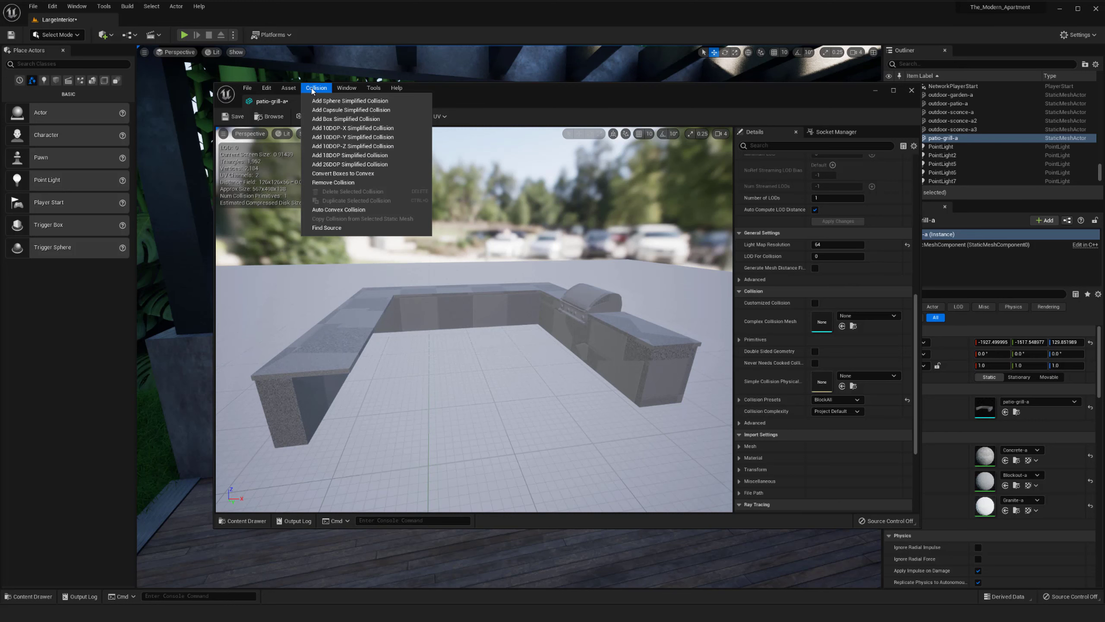
left_click(395, 116)
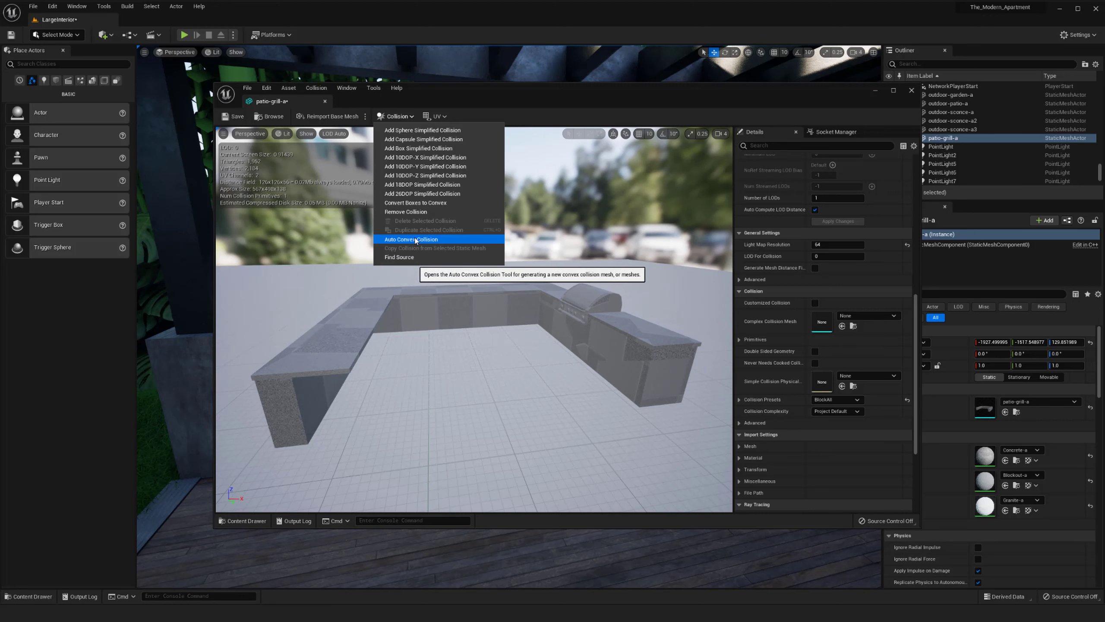
left_click(416, 240)
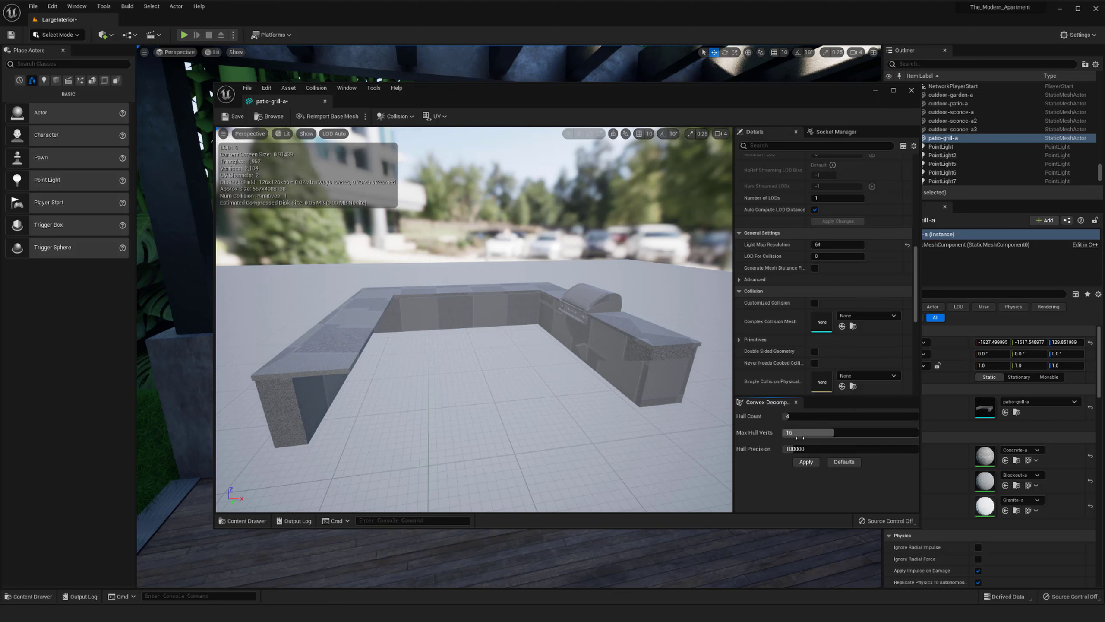
left_click(807, 464)
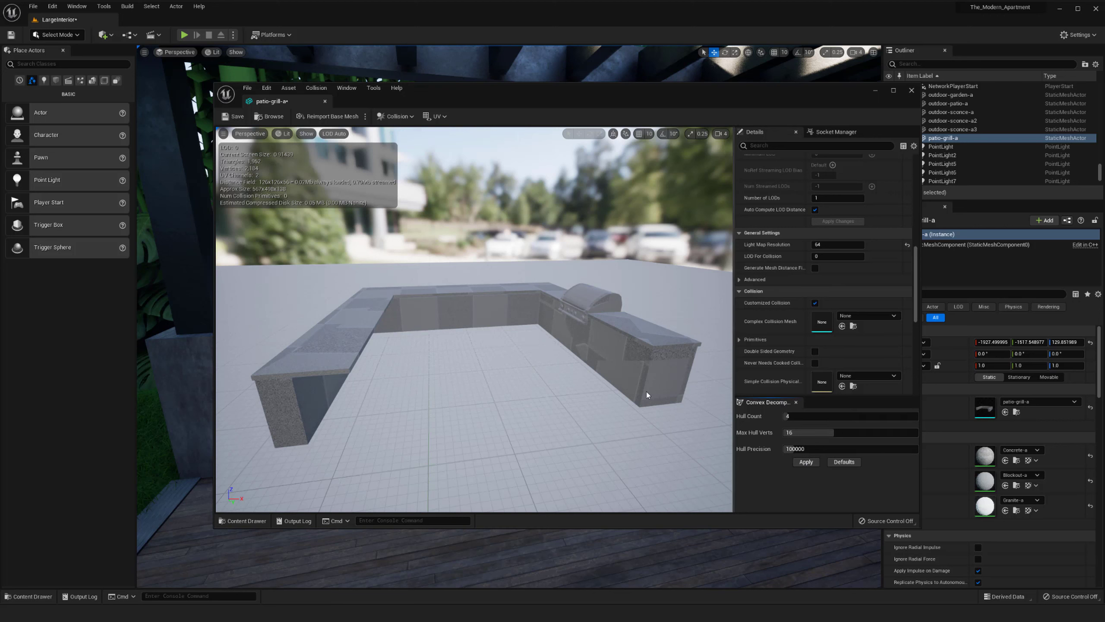
Step: Examine how closely the generated convex hulls follow the countertop, the counter legs and the grill from several angles
middle_click_drag(637, 396, 644, 391)
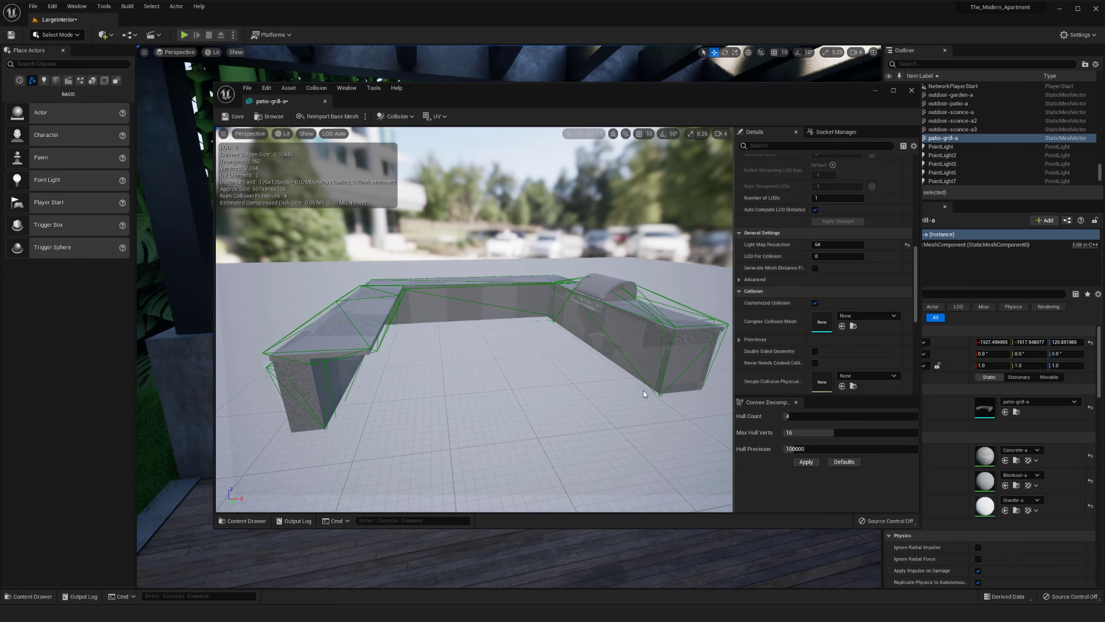
right_click_drag(643, 391, 614, 387)
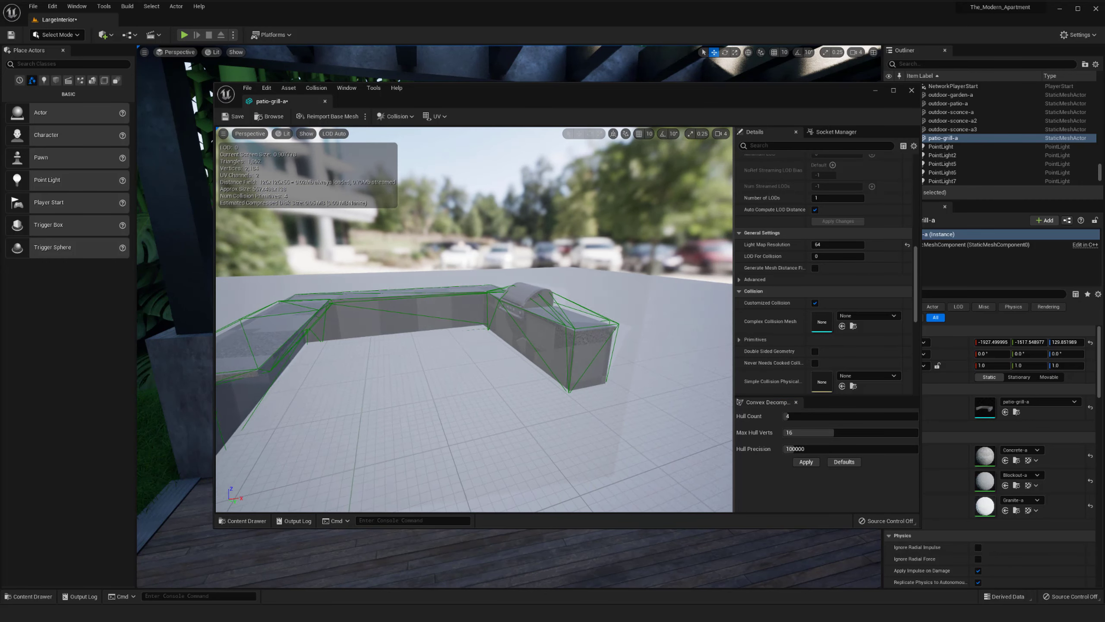
key("w")
key("w")
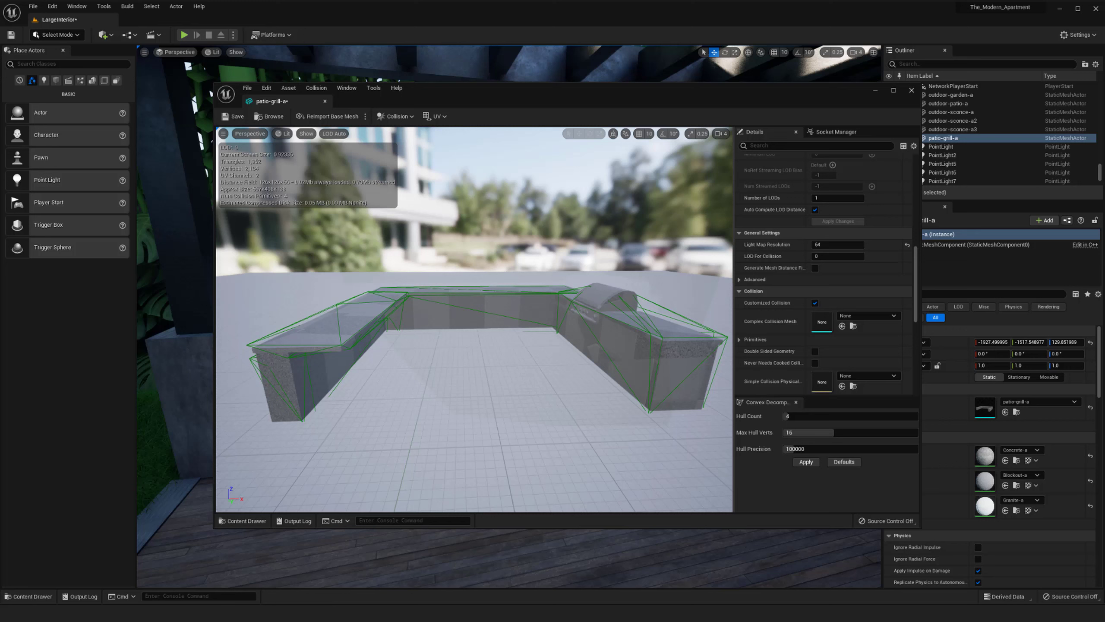
key("a")
key("w")
right_click_drag(623, 390, 615, 387)
key("a")
key("d")
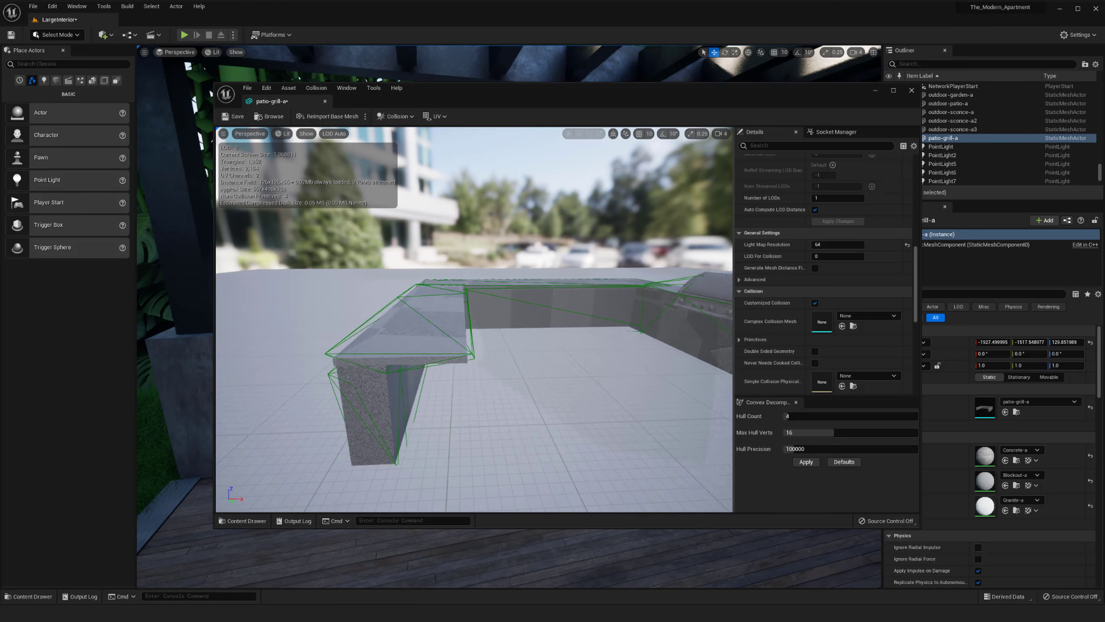
left_click_drag(609, 388, 443, 380)
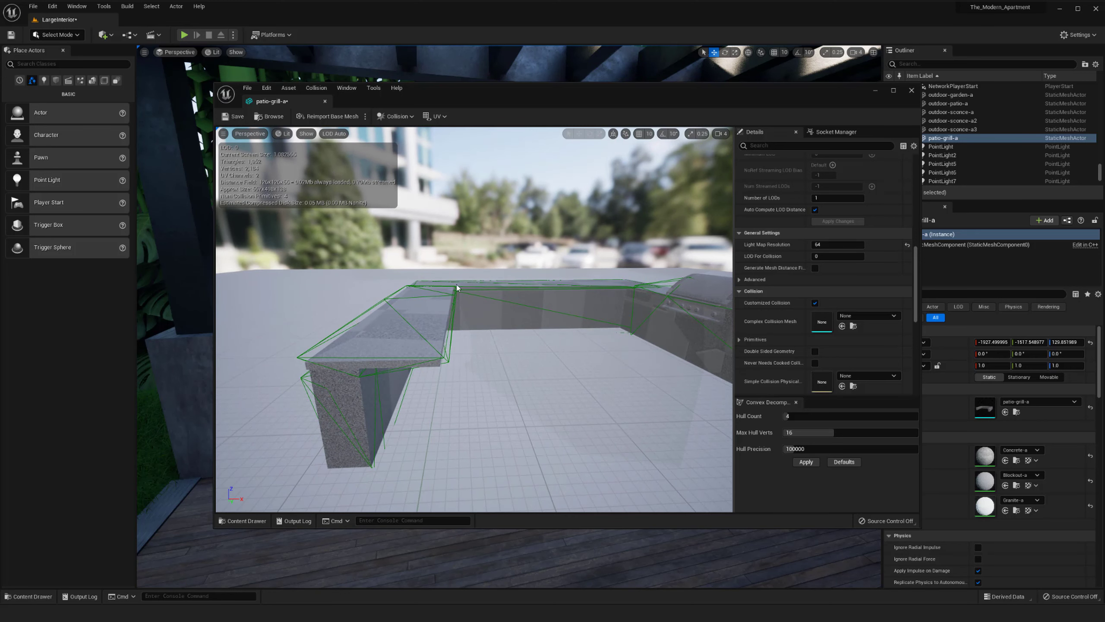
left_click_drag(514, 343, 456, 296)
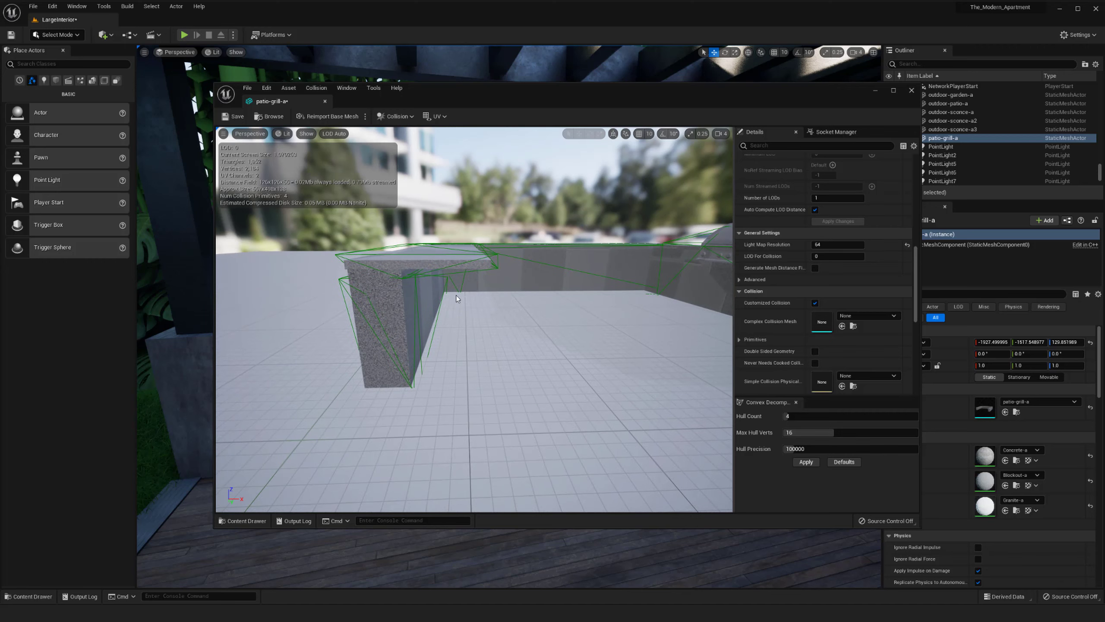
key("e")
right_click_drag(486, 385, 515, 365)
key("d")
key("w")
right_click_drag(430, 349, 599, 349)
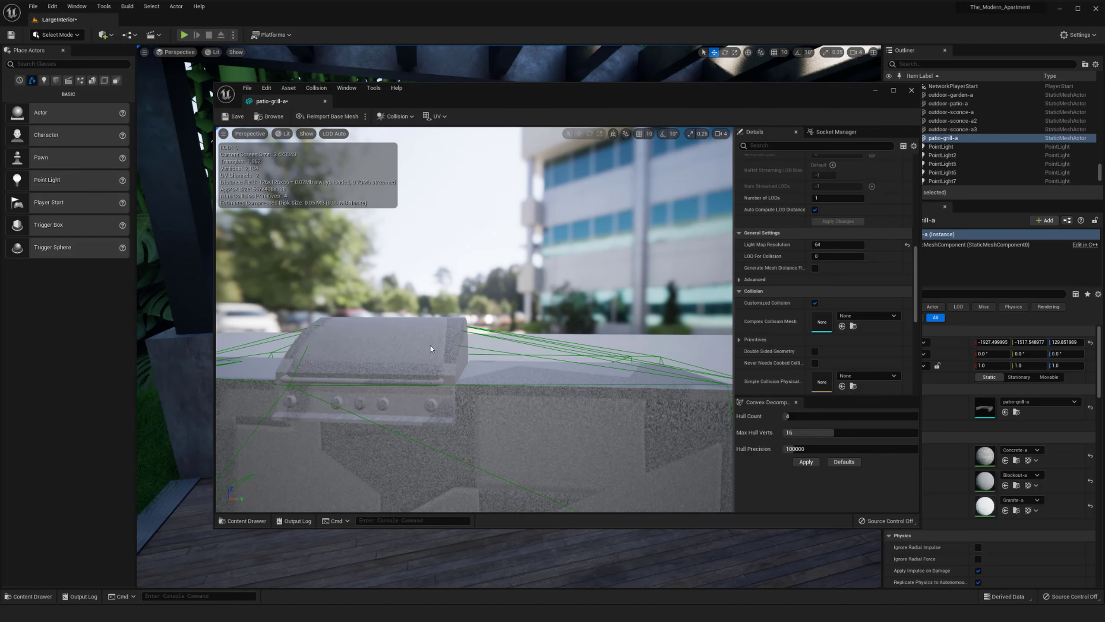
key("s")
right_click_drag(260, 326, 220, 347)
right_click_drag(485, 358, 438, 344)
key("s")
key("a")
key("w")
key("d")
key("s")
key("d")
key("a")
key("w")
key("a")
key("s")
left_click_drag(438, 347, 509, 384)
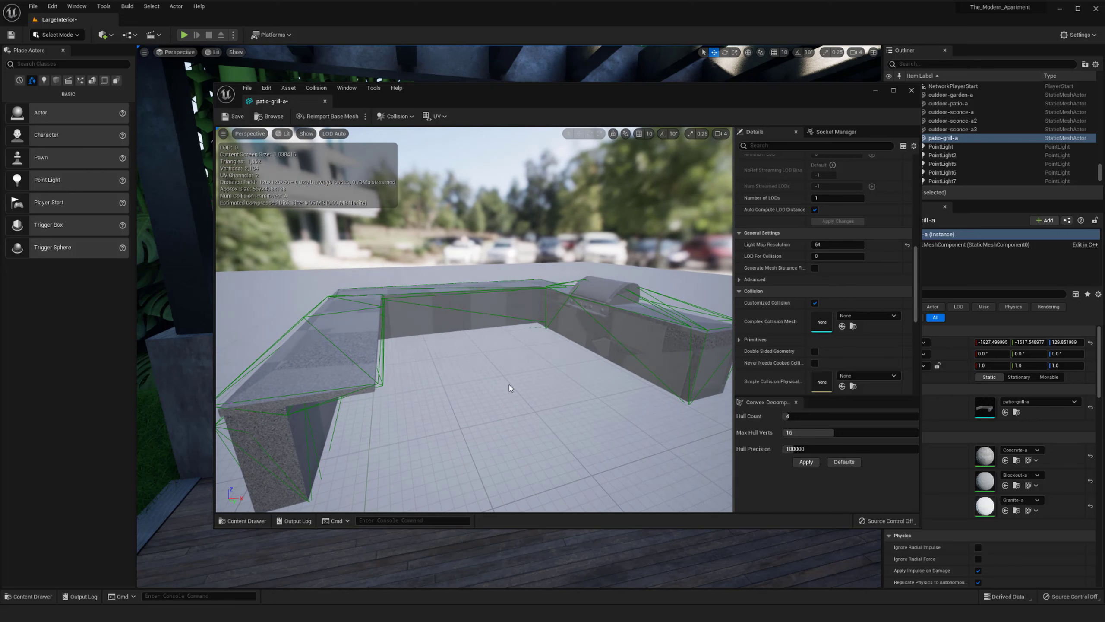
Step: Set the convex decomposition's Hull Count to 5 and regenerate the grill mesh's collision
left_click(788, 415)
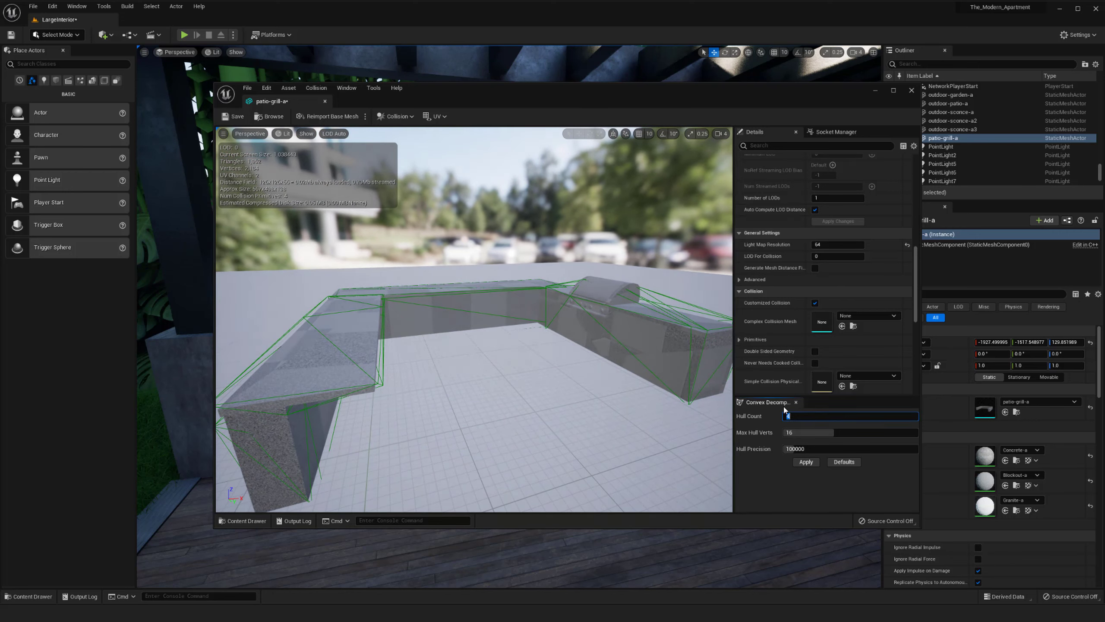
left_click(806, 462)
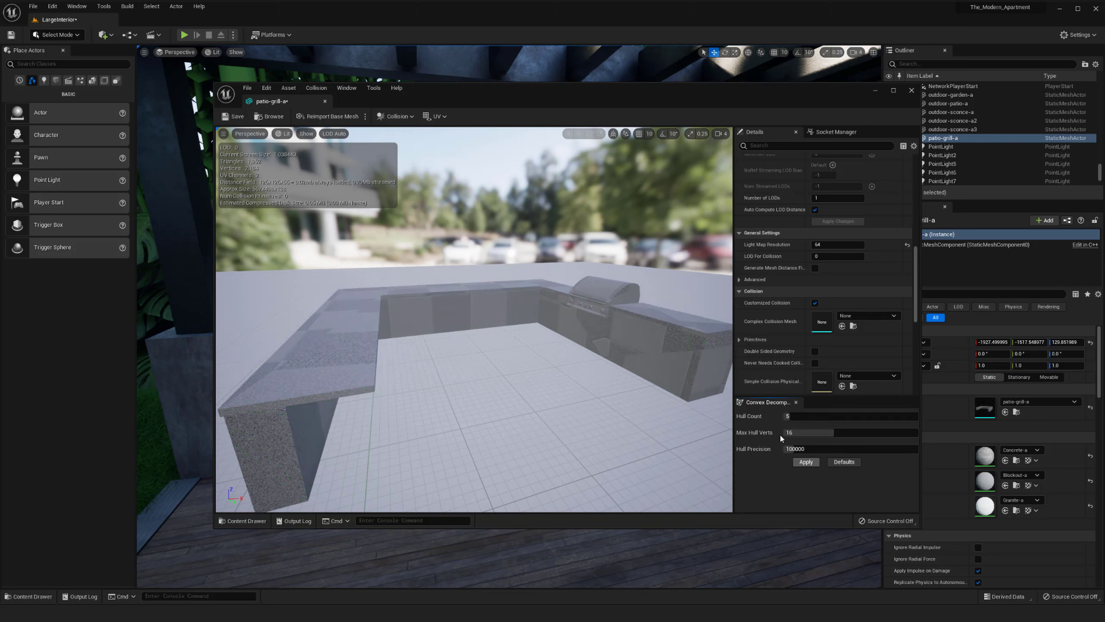
Step: Close the mesh editor and play the level from the patio deck, walking the character inside and around the counter to test the regenerated hulls
middle_click_drag(639, 389, 635, 344)
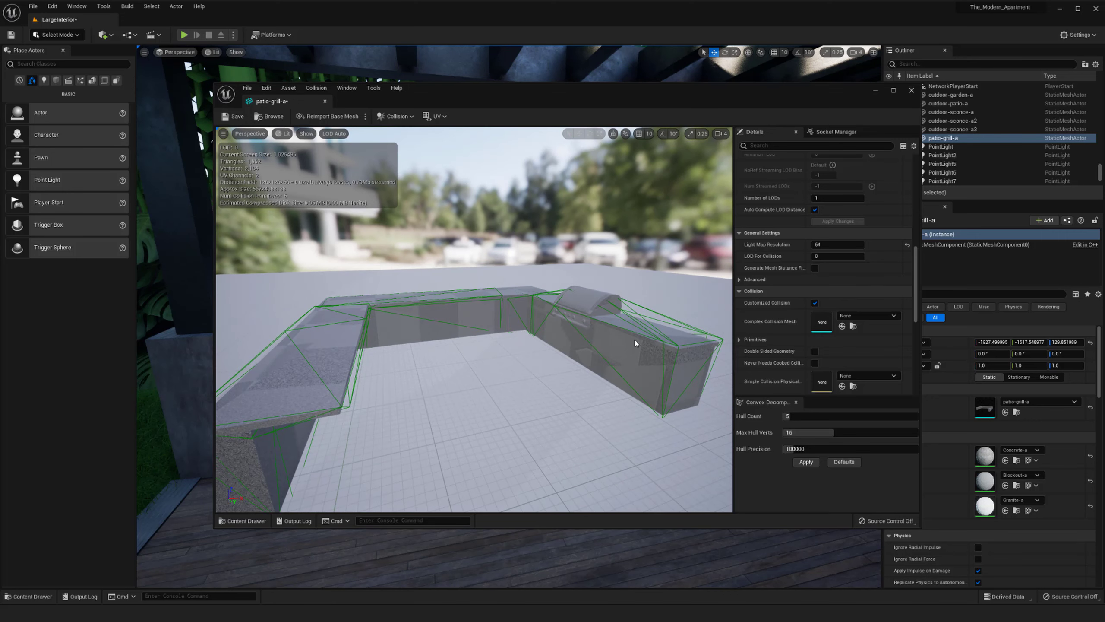
left_click(913, 91)
right_click(610, 264)
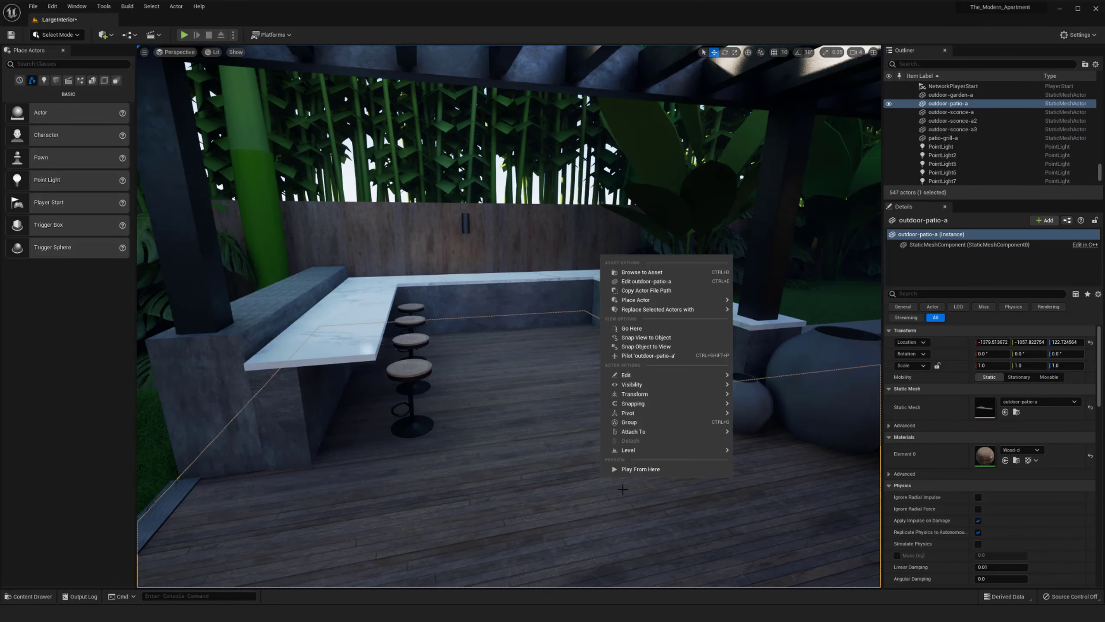
left_click(631, 472)
key("w")
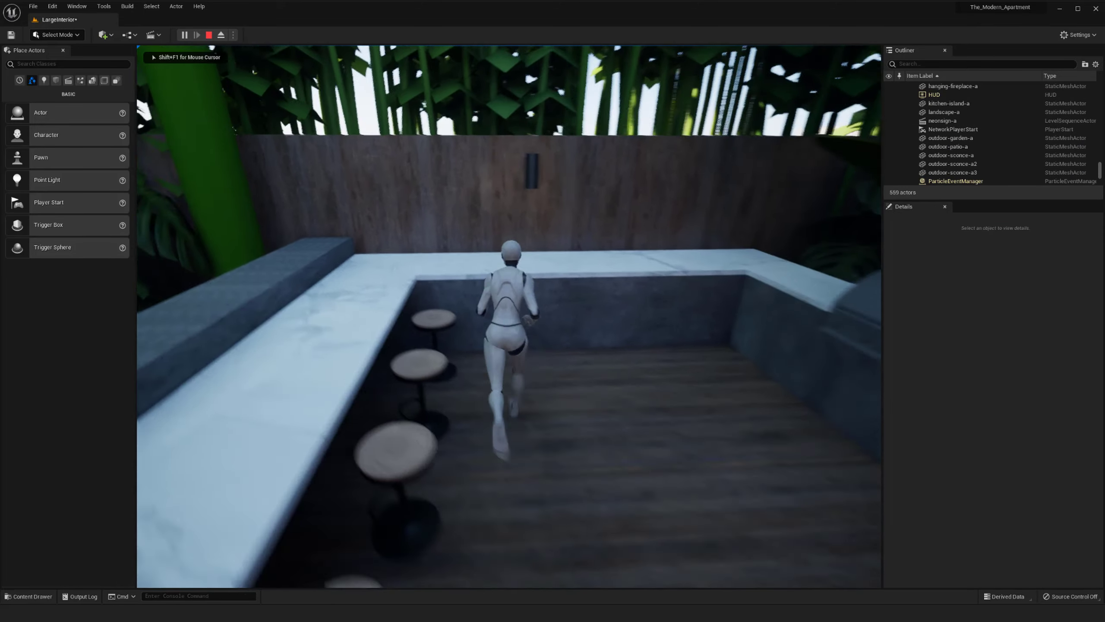
key("s")
key("a")
key("w")
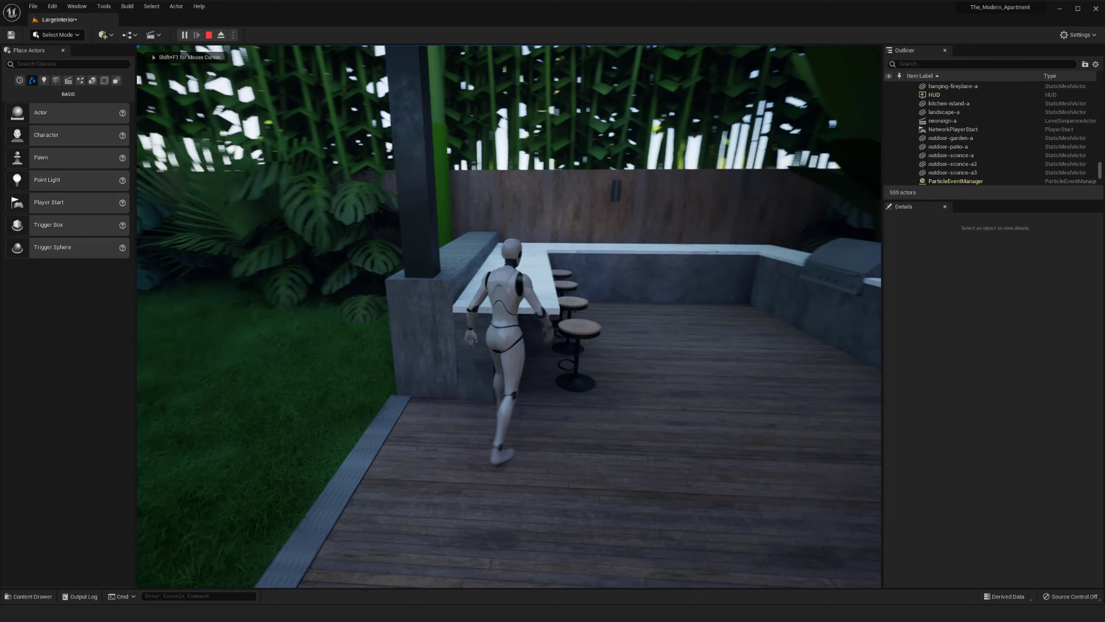
key("d")
key("w")
key("Escape")
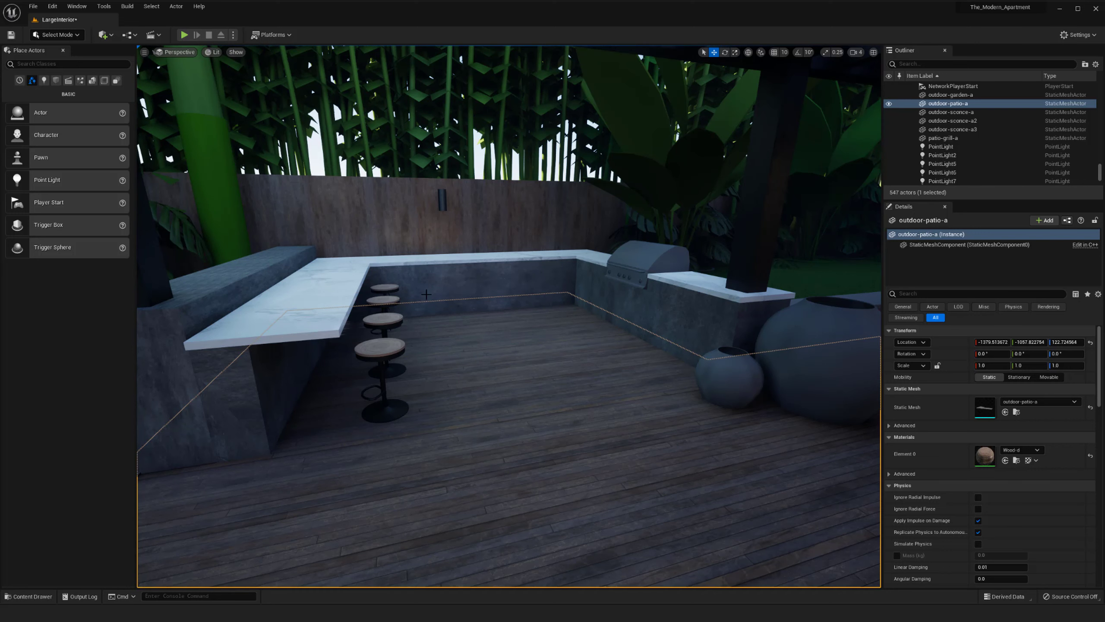
Step: Reopen the patio-grill-a static mesh for editing and frame the whole U-shaped counter
left_click(507, 283)
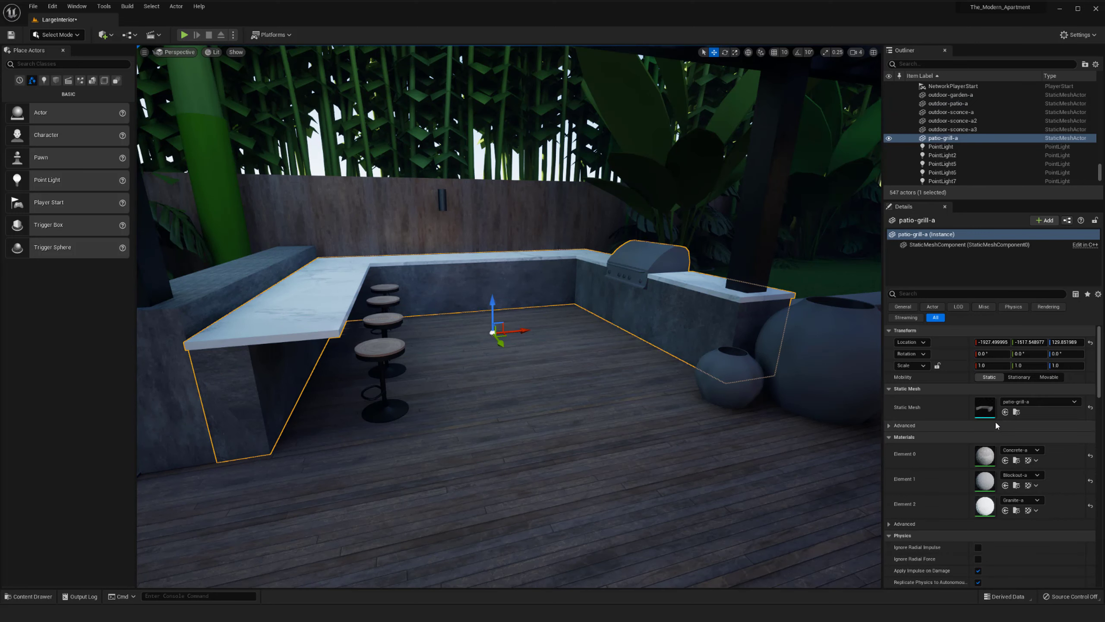
double_click(985, 409)
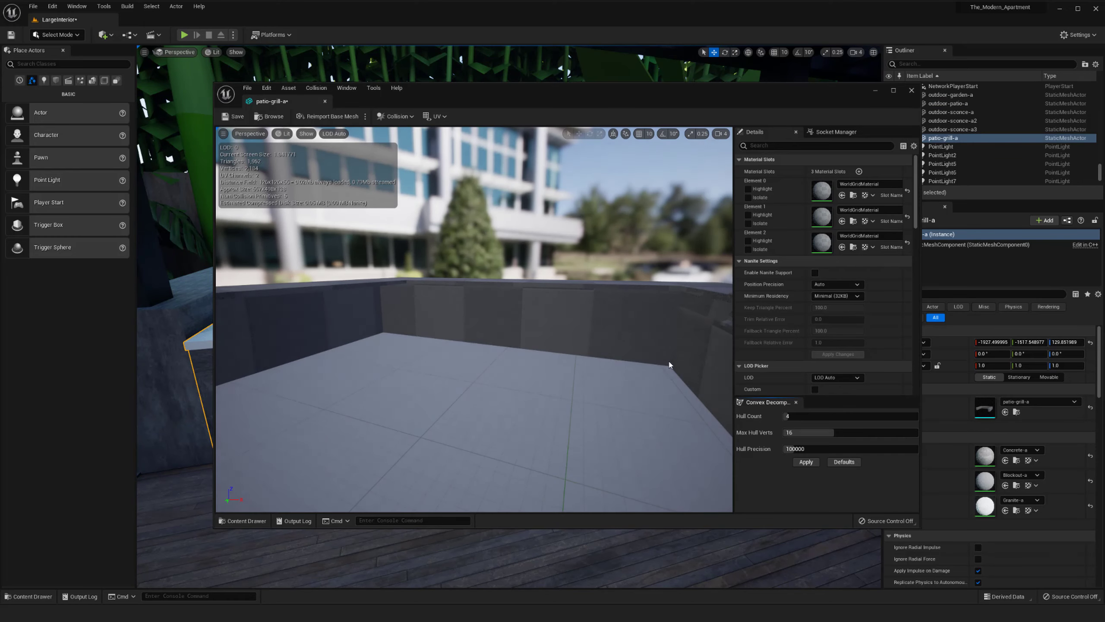
scroll(604, 345, "down", 5)
mouse_move(603, 345)
left_mouse_down("alt")
mouse_move(652, 357)
mouse_move(608, 336)
left_mouse_up("alt")
scroll(607, 342, "down", 2)
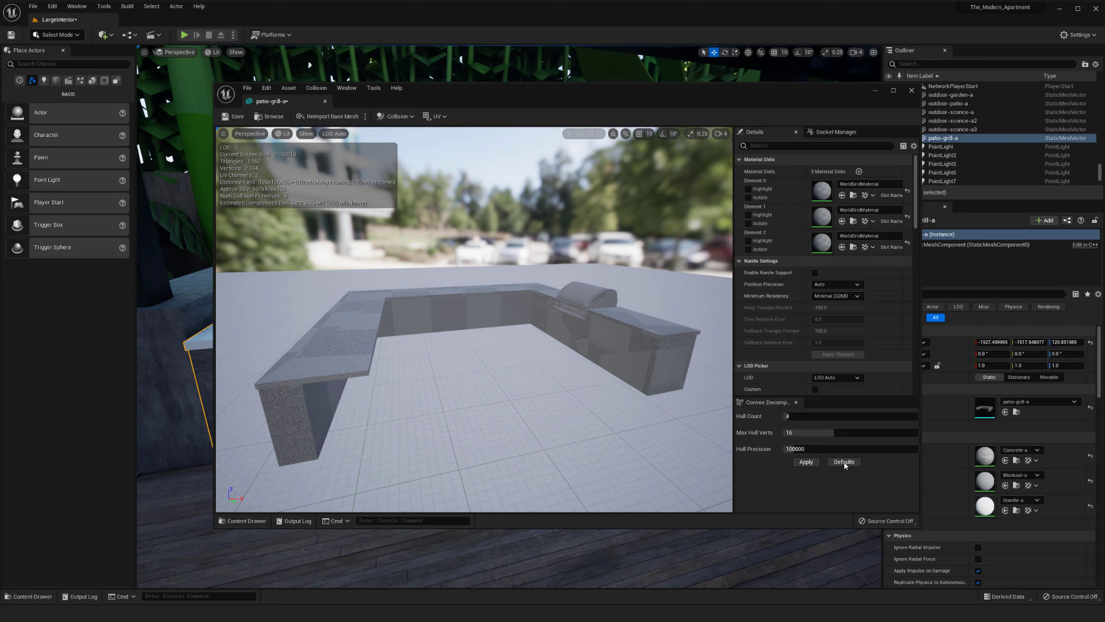
left_click_drag(533, 332, 562, 329)
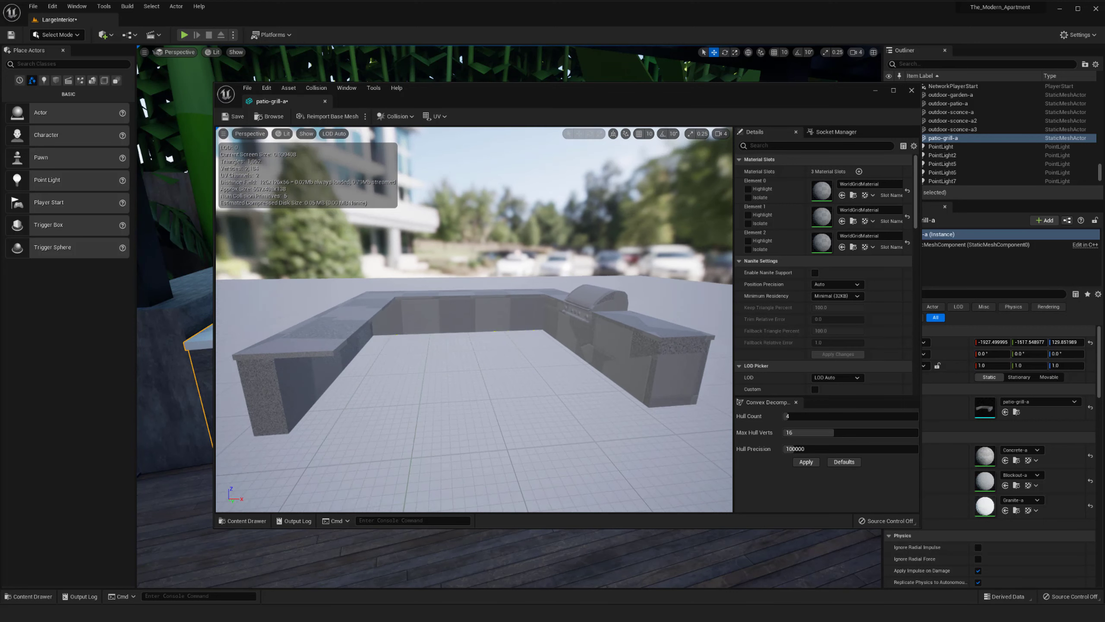
Step: Close the Convex Decomposition settings and remove the grill mesh's existing collision
left_click(796, 403)
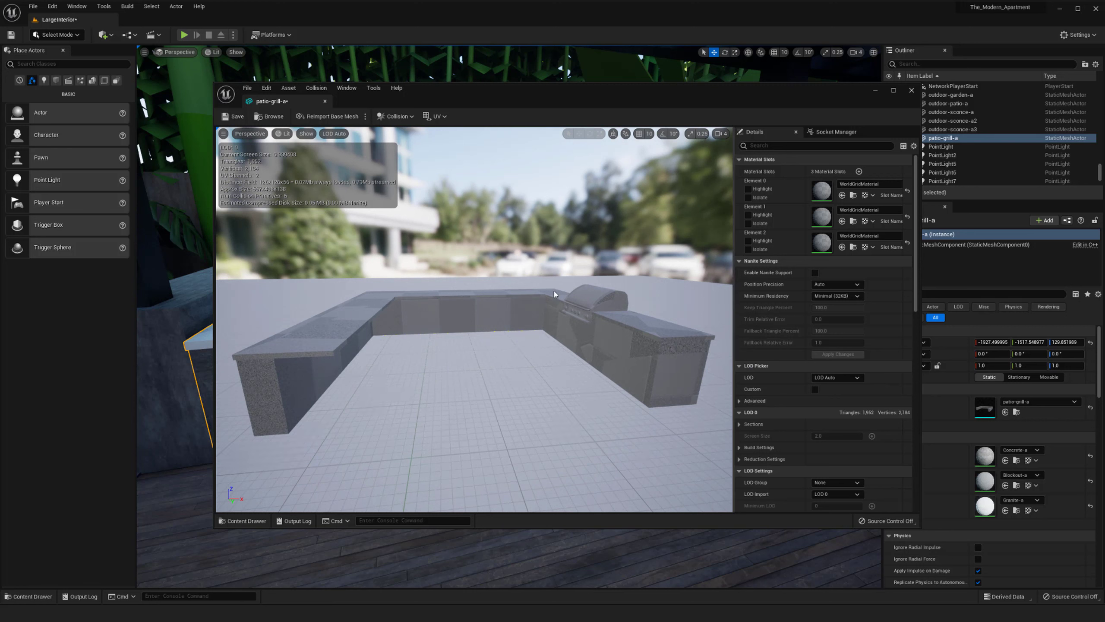
left_click(310, 91)
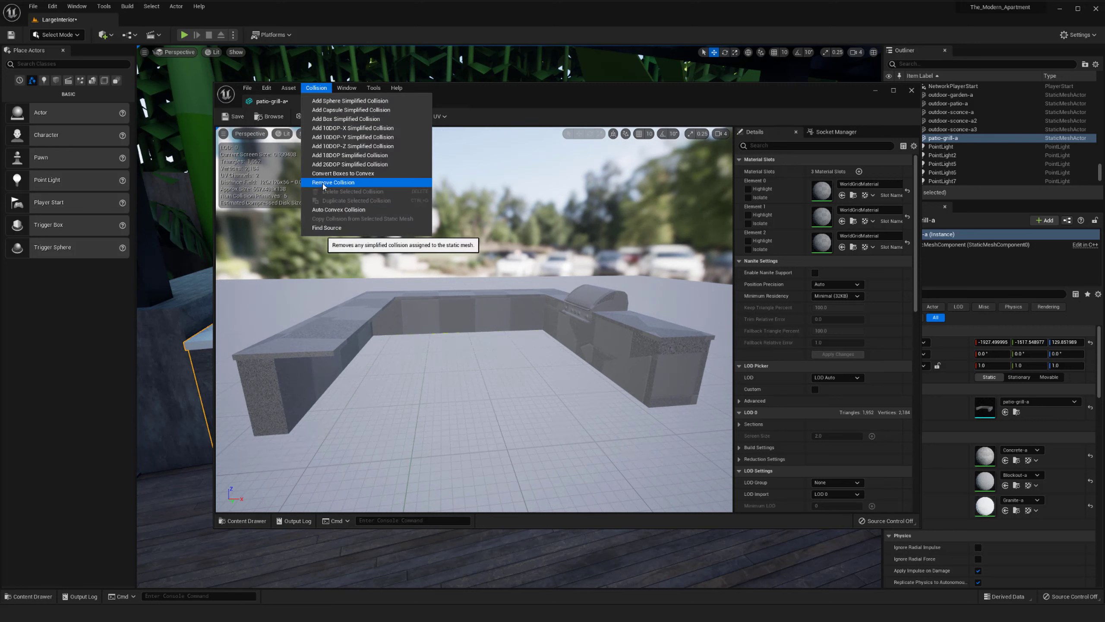
left_click(323, 183)
mouse_move(539, 281)
left_mouse_down()
mouse_move(491, 281)
mouse_move(542, 282)
left_mouse_up()
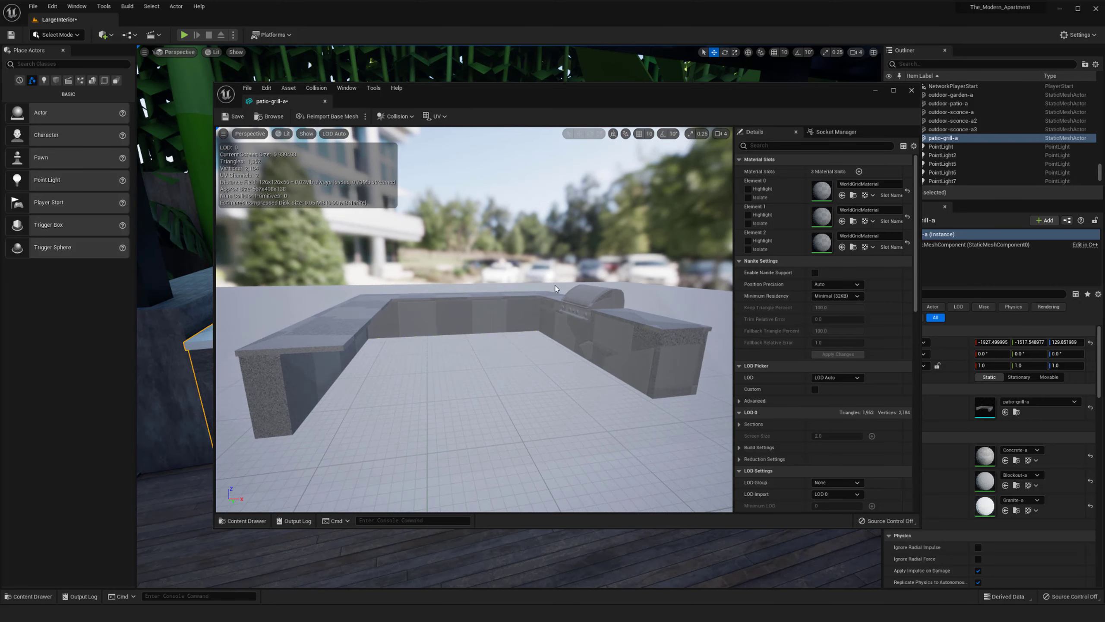
Step: Add a box simplified collision to the grill mesh and select the box
left_click(316, 88)
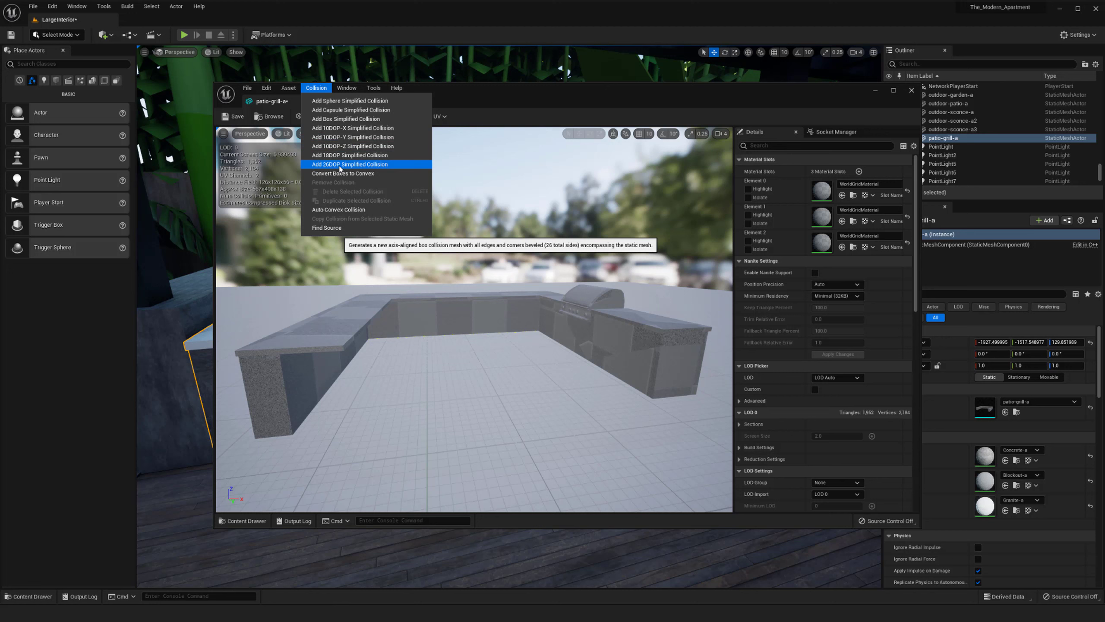
left_click(317, 120)
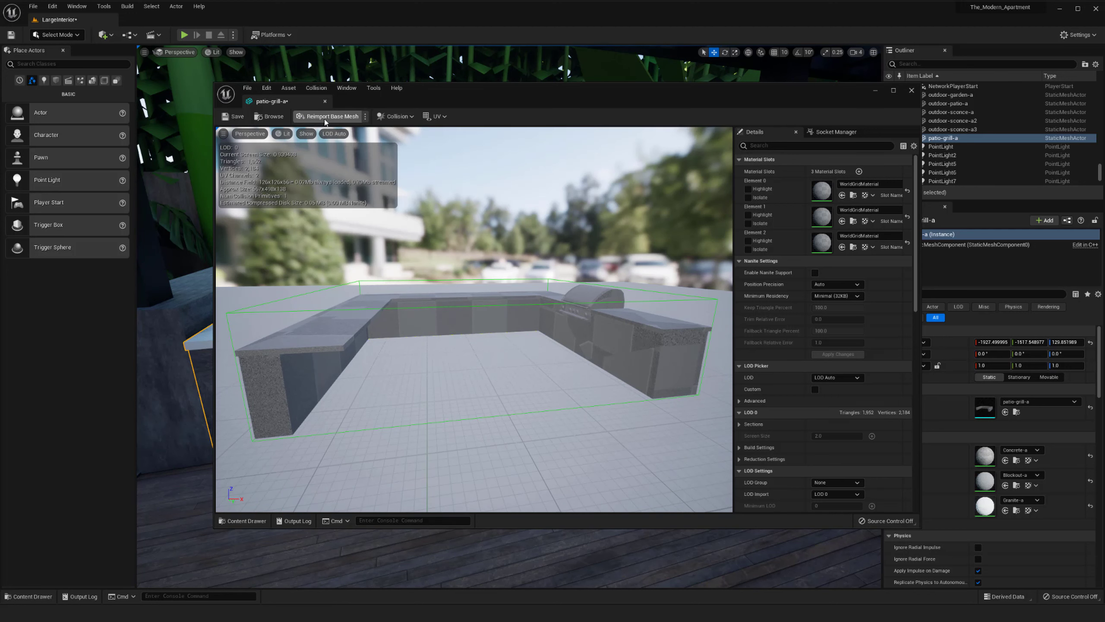
left_click(541, 334)
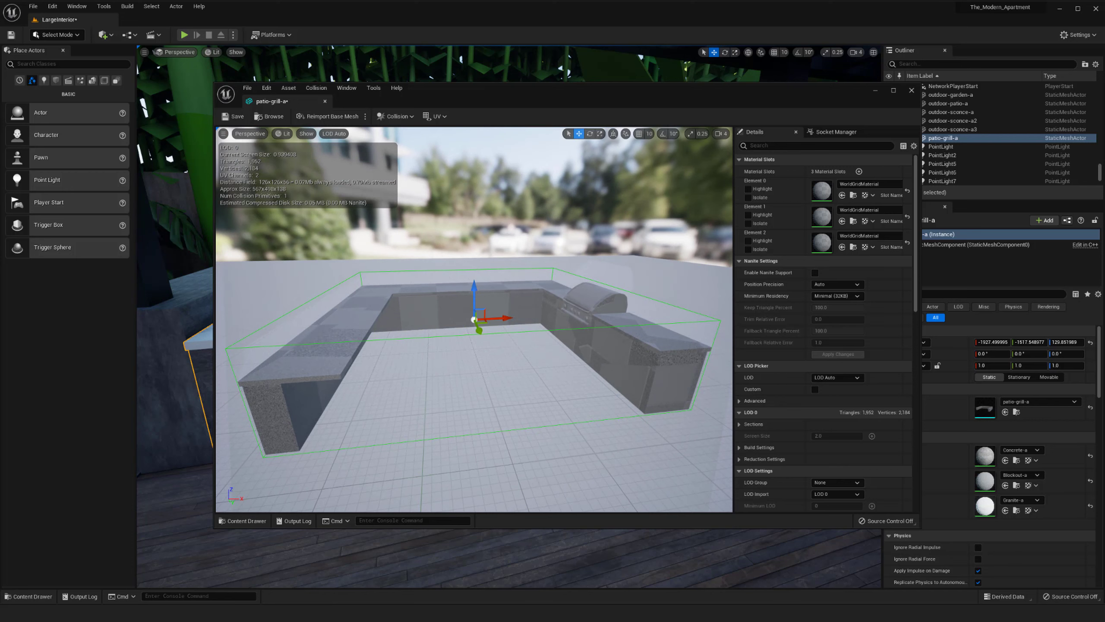
Step: Move the collision box over the grill-side counter arm and narrow it to that arm's width
left_click_drag(525, 326, 636, 283, "alt")
middle_click_drag(647, 268, 536, 255)
key("space")
key("space")
left_click_drag(513, 317, 509, 317)
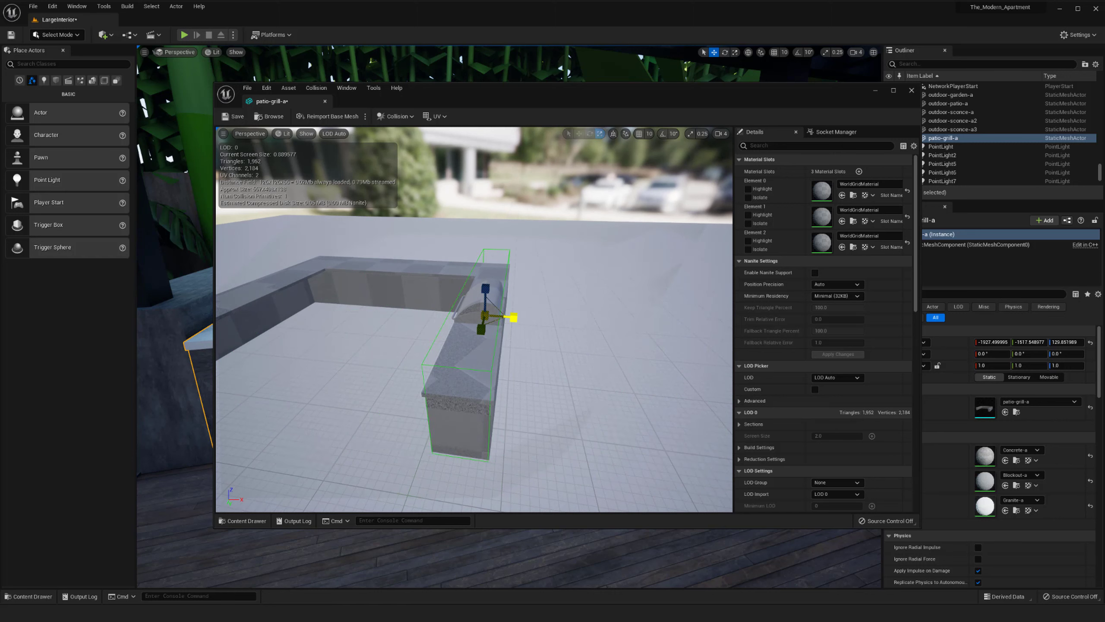
Step: Reduce the grill-side box's height and shift it vertically so it spans from the floor to the countertop surface
mouse_move(495, 283)
left_mouse_down("alt")
mouse_move(535, 274)
mouse_move(493, 283)
left_mouse_up("alt")
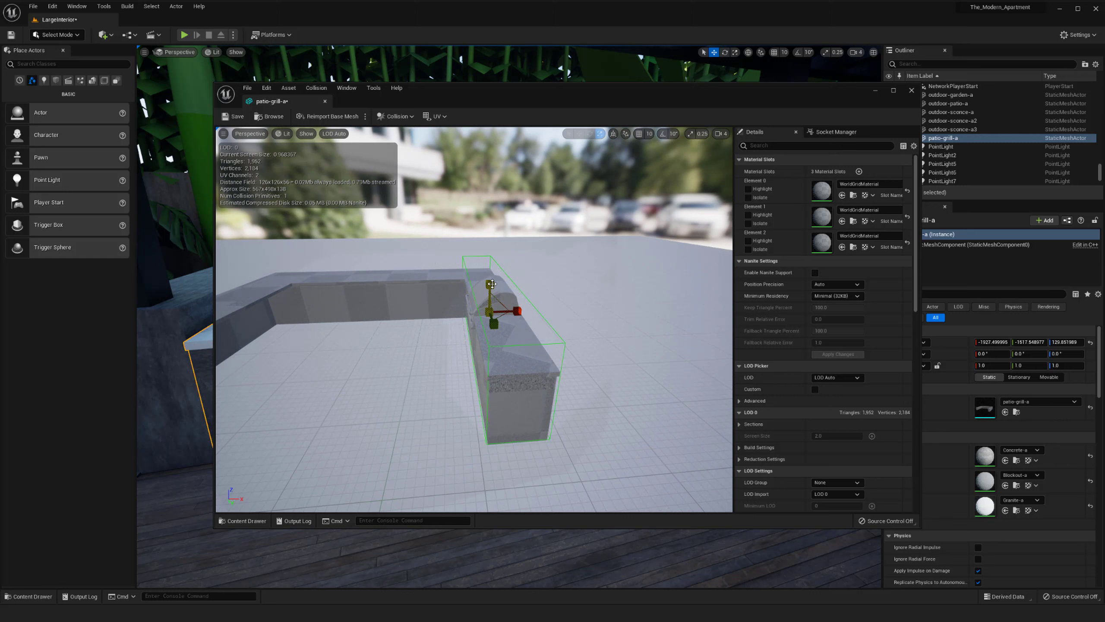
key("space")
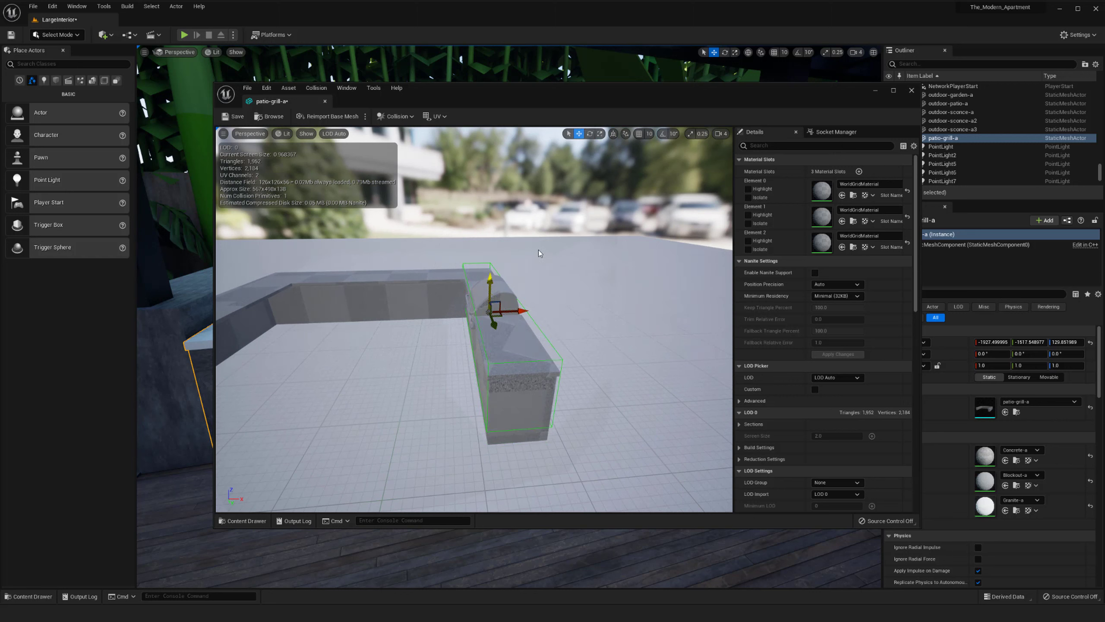
left_click_drag(537, 250, 603, 228, "alt")
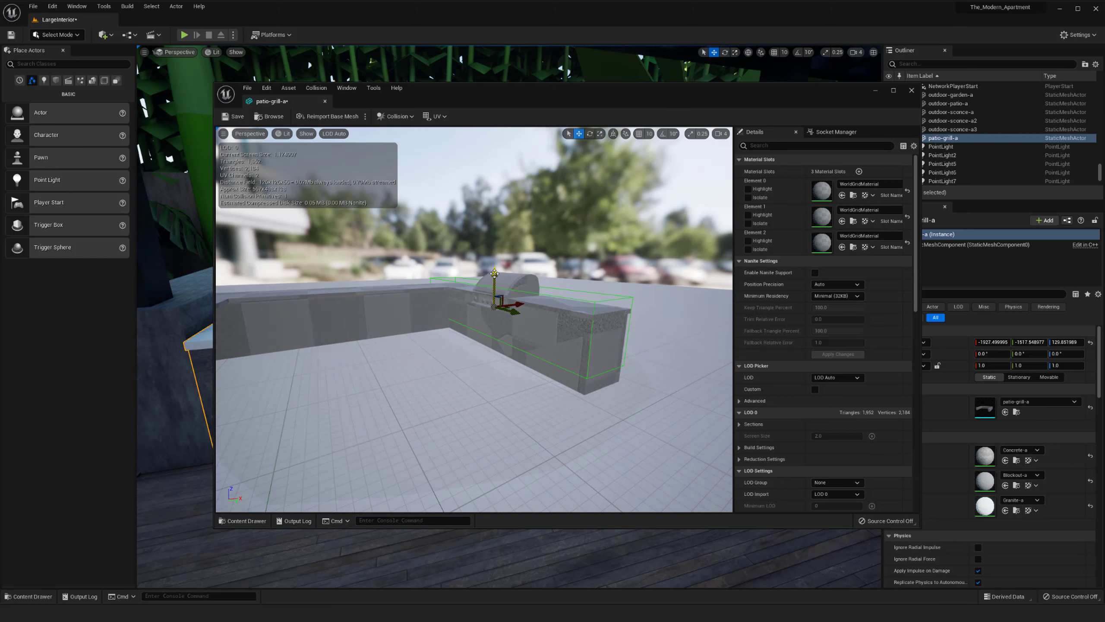
key("r")
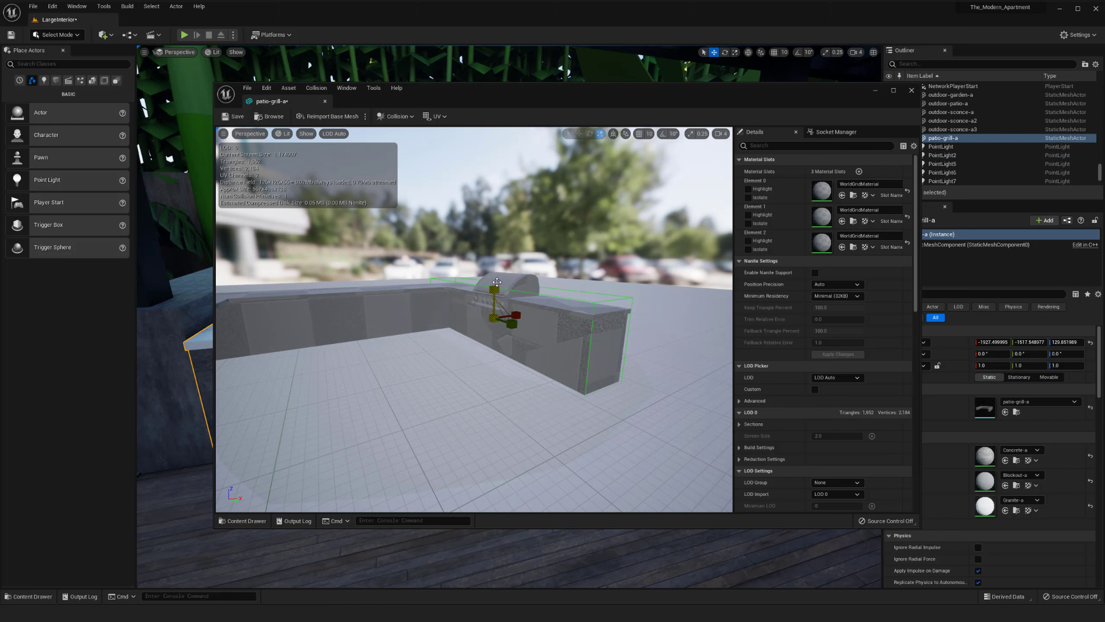
key("q")
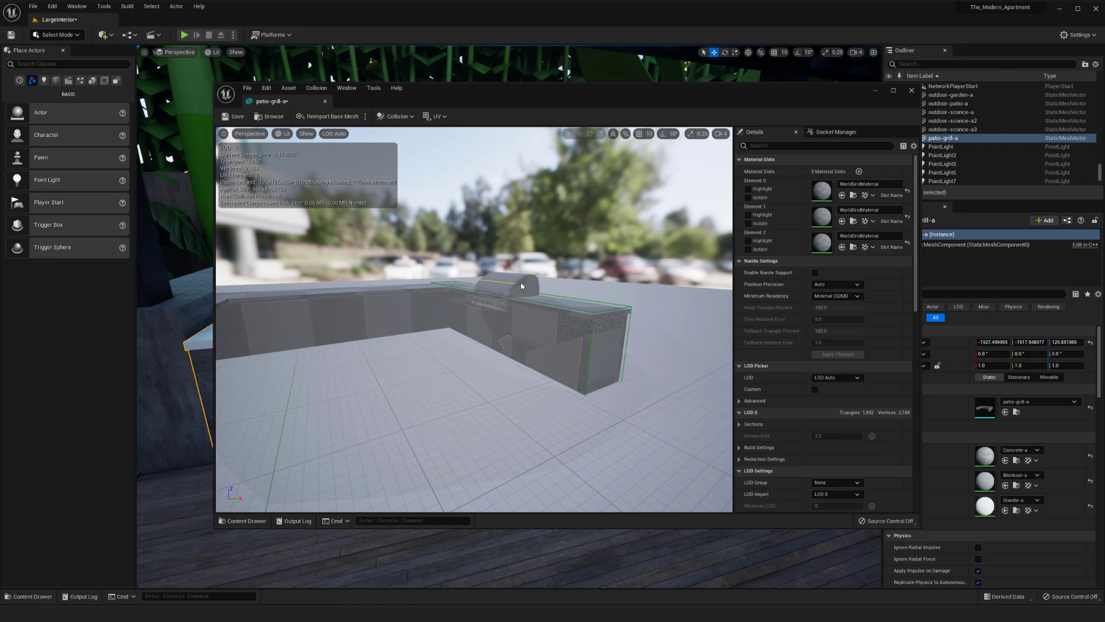
key("w")
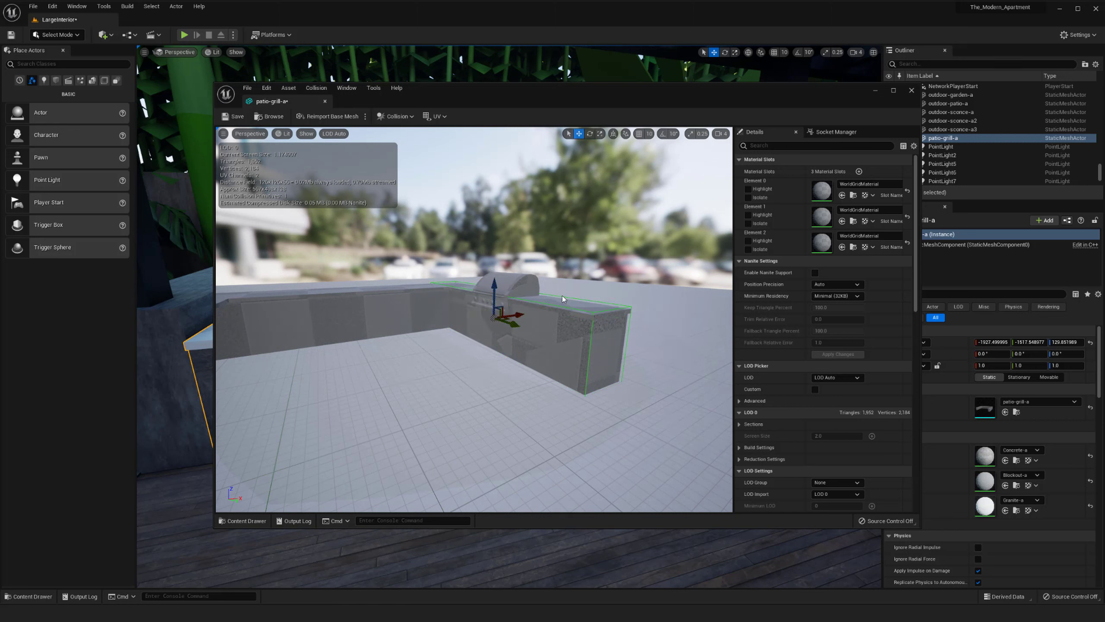
Step: Duplicate the grill-side collision box, enable rotation snapping and rotate the copy perpendicular to the original
left_click_drag(564, 301, 410, 361)
key("e")
key("ctrl+z")
left_click(662, 134)
middle_click_drag(578, 304, 447, 318)
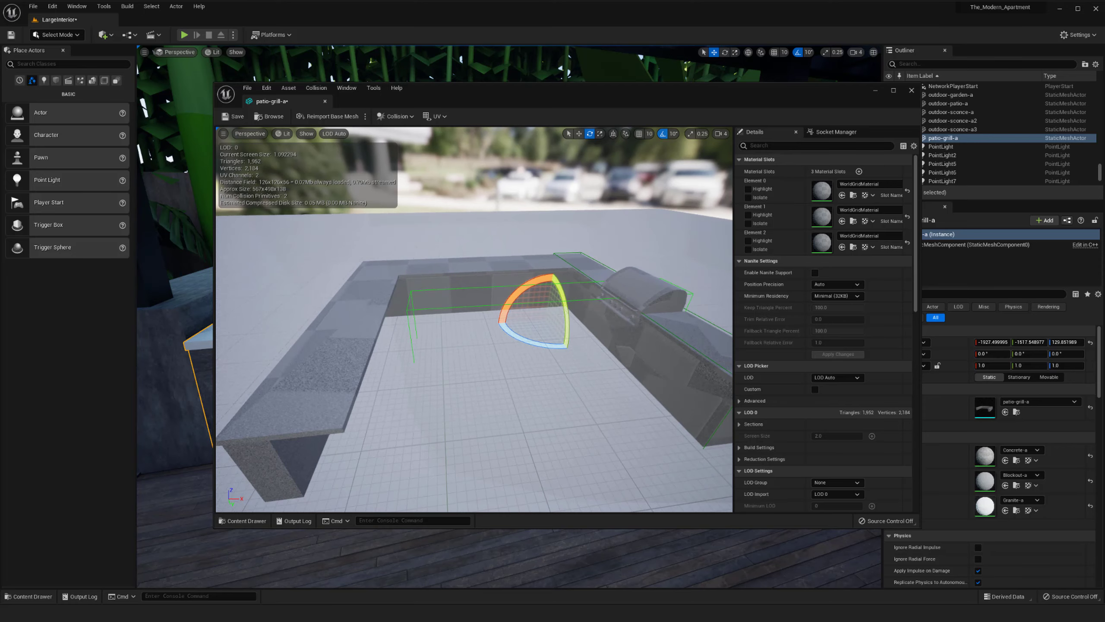
Step: Move the rotated collision box onto the back run of the counter
left_click(471, 304)
left_click_drag(472, 303, 631, 303, "alt")
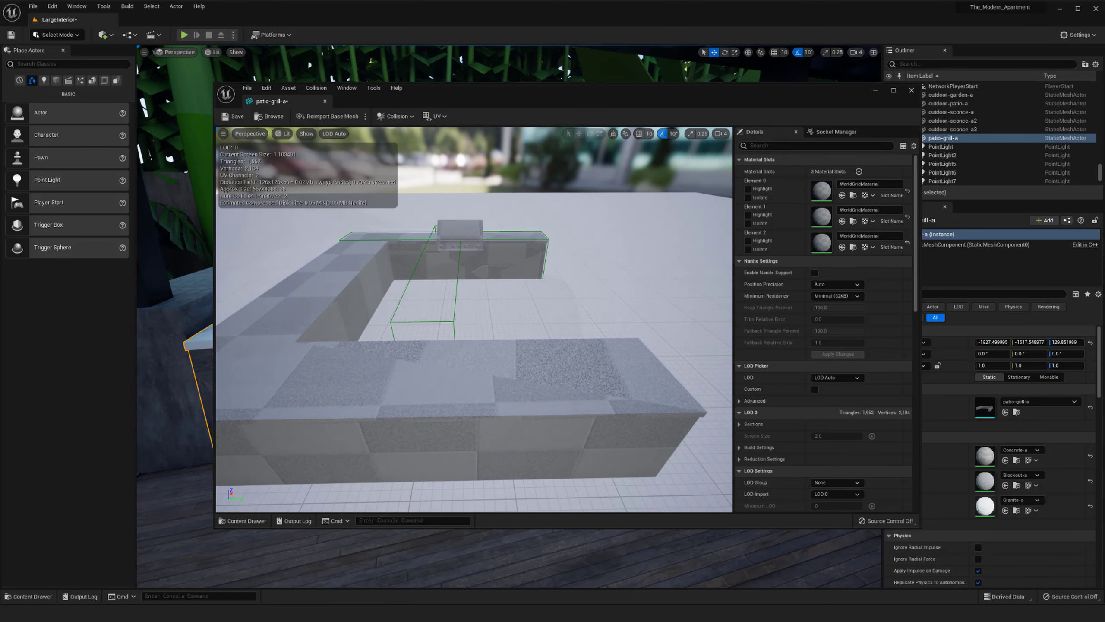
left_click(454, 316)
key("w")
middle_click_drag(543, 286, 481, 280)
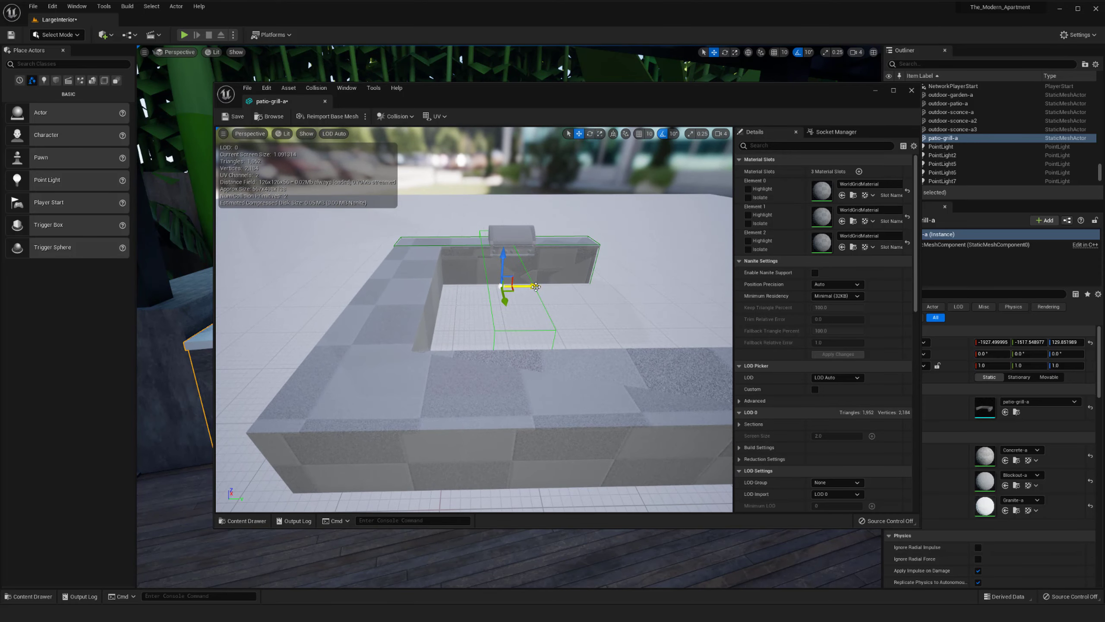
left_click_drag(536, 286, 424, 311)
Step: Fit the box to the back counter and place another rotated copy over the overhanging bar-side counter arm
key("r")
key("w")
key("e")
key("w")
key("space")
key("space")
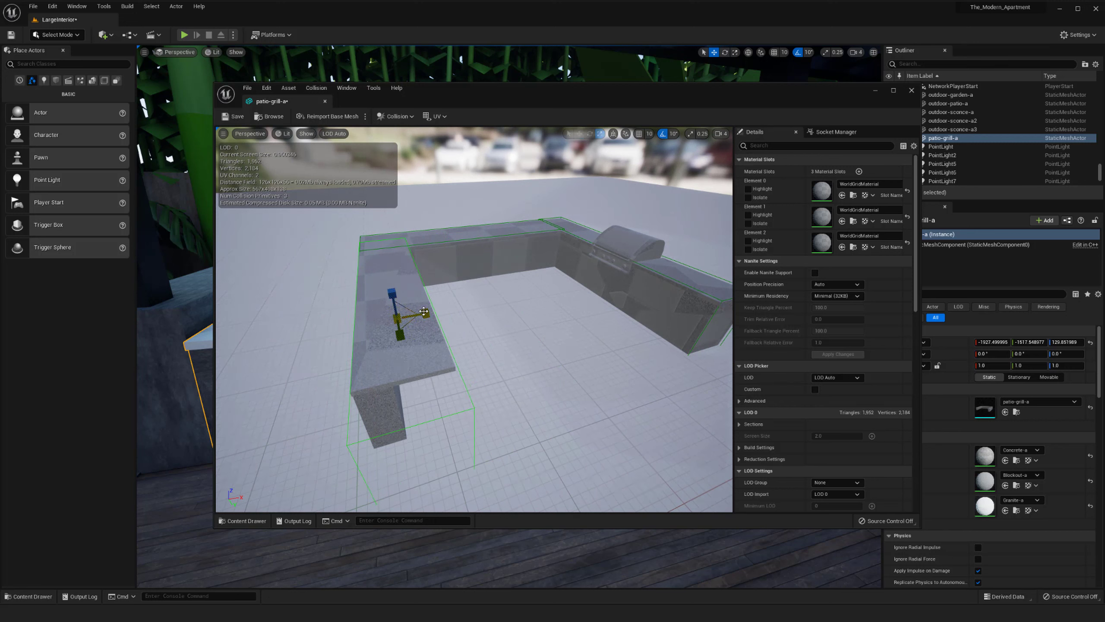
Step: Resize and reposition the bar-side collision box to match the outline of its countertop
left_click(417, 315)
left_click(471, 407)
right_click_drag(472, 407, 383, 406)
left_click_drag(553, 326, 588, 299)
right_click_drag(589, 300, 635, 265)
left_click(635, 265)
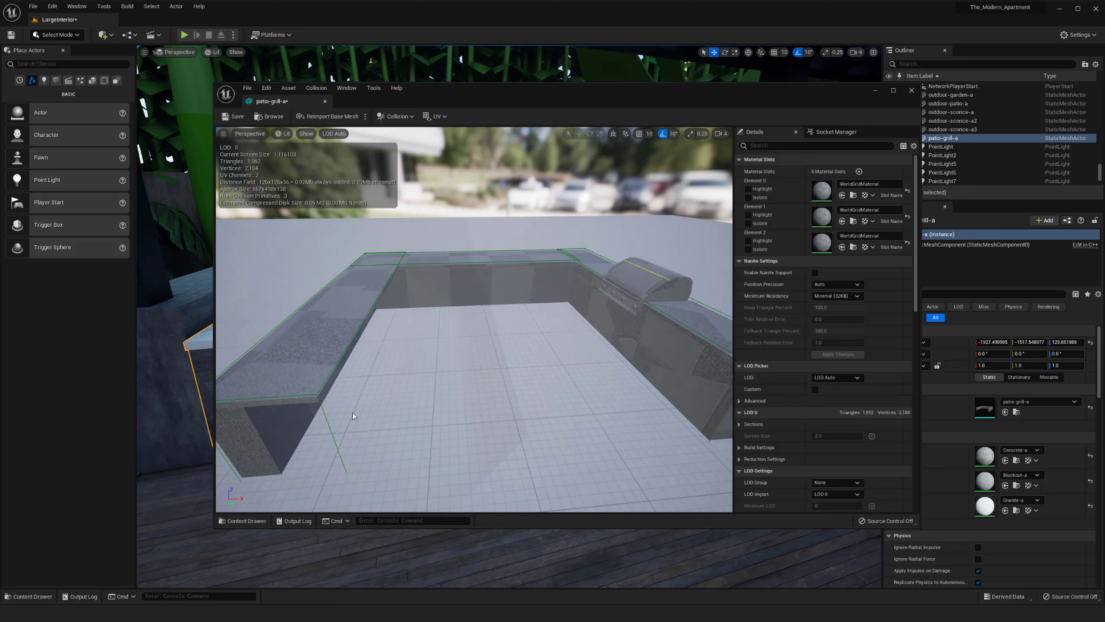
Step: Narrow the bar-side collision box and shift it onto the support wall, leaving the space under the overhang free
left_click(324, 414)
middle_click_drag(515, 327, 489, 330)
mouse_move(515, 330)
right_mouse_down()
mouse_move(549, 320)
mouse_move(535, 325)
right_mouse_up()
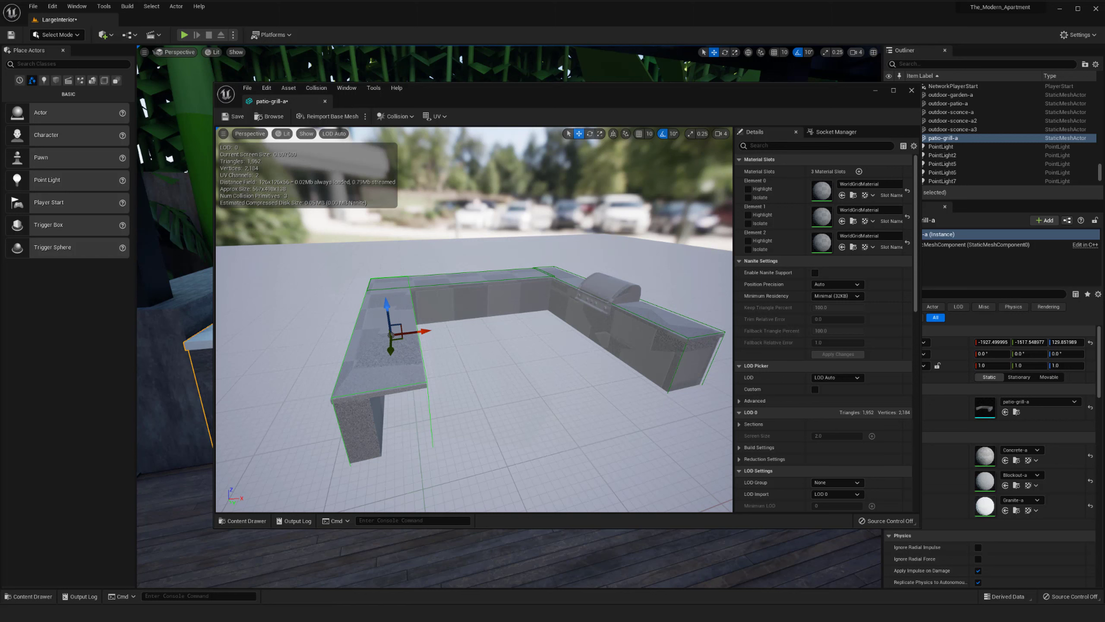
right_click_drag(494, 359, 495, 359)
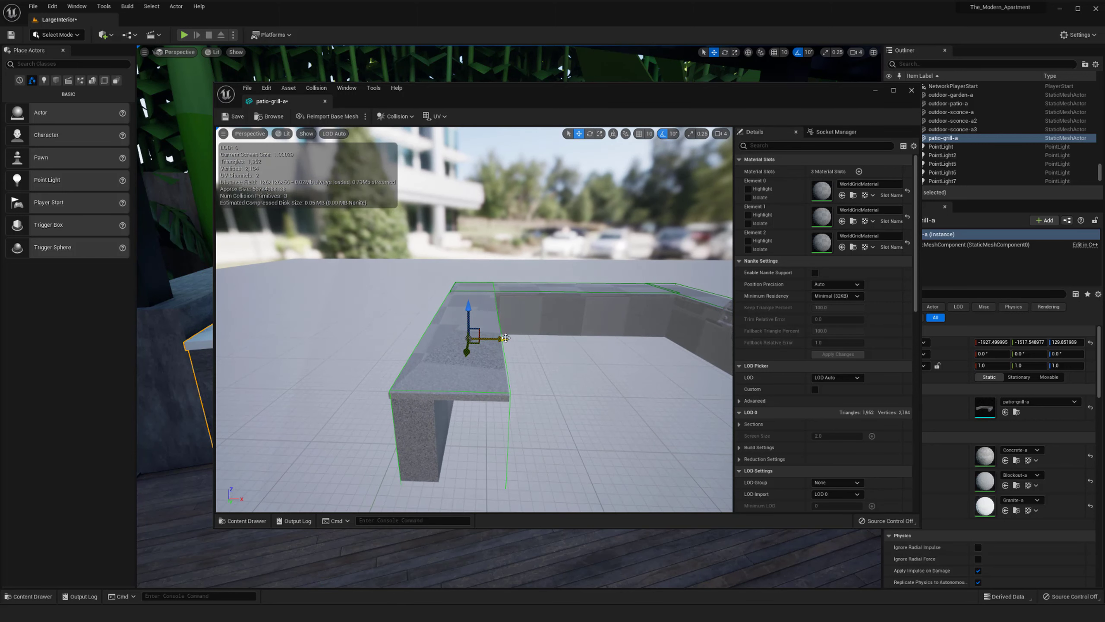
key("e")
key("r")
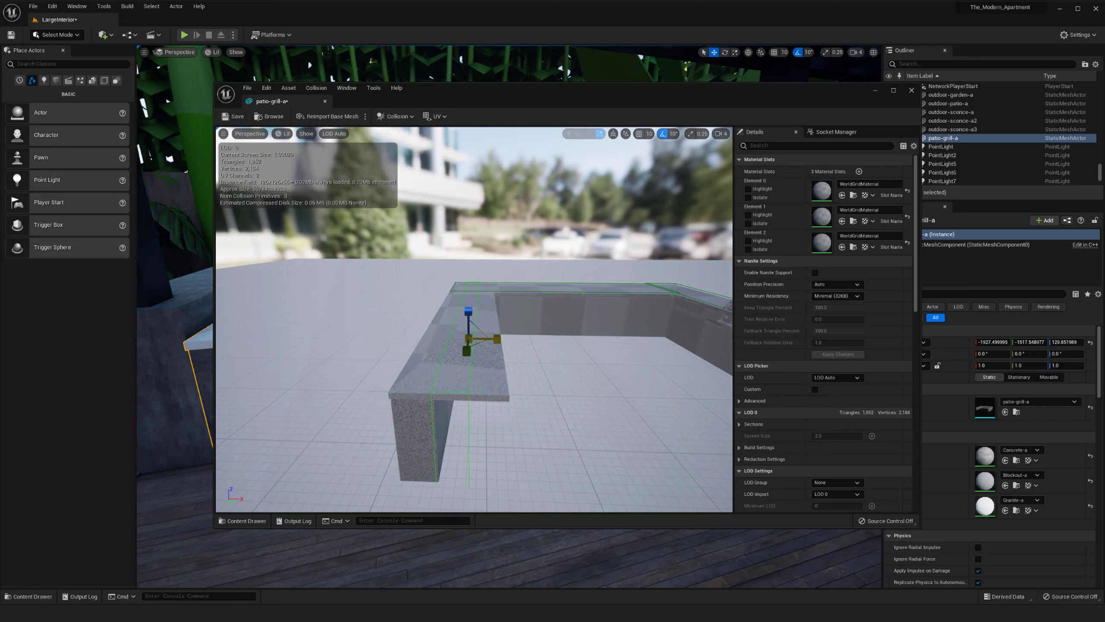
key("w")
left_click_drag(496, 342, 478, 342)
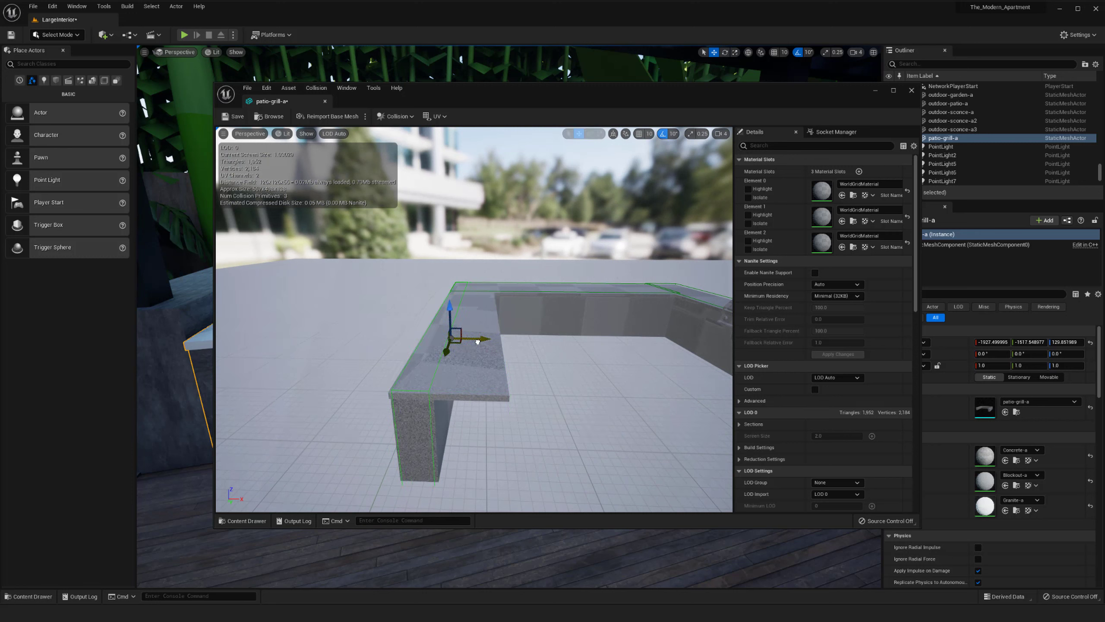
key("e")
key("r")
left_click(479, 341)
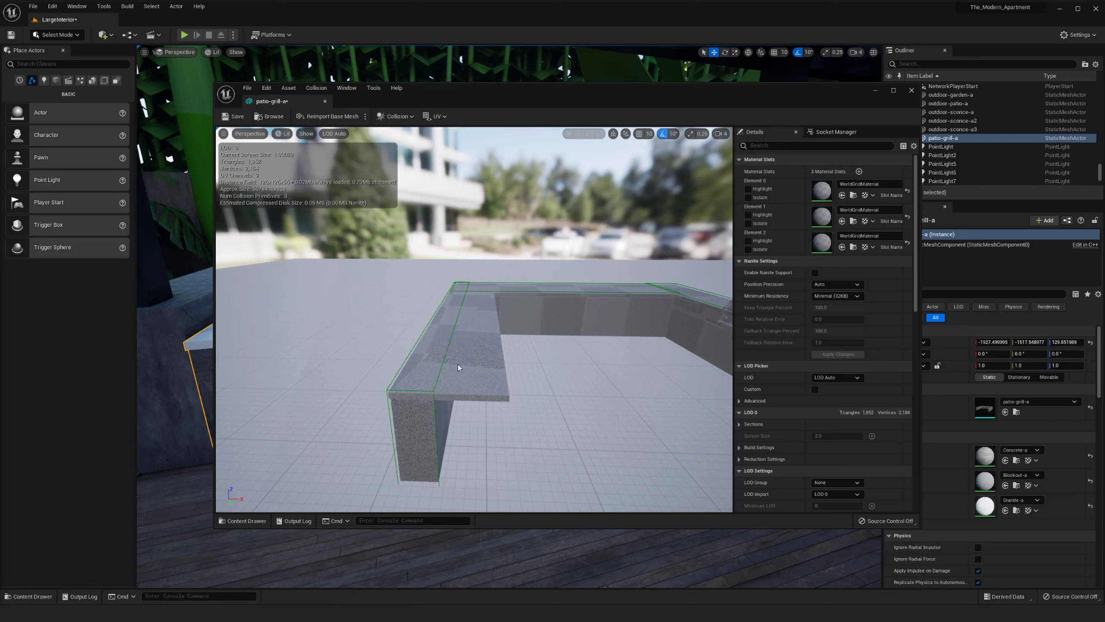
Step: Duplicate the bar-side support's collision box upward and flatten the copy into a thin slab
left_click(442, 366)
key("w")
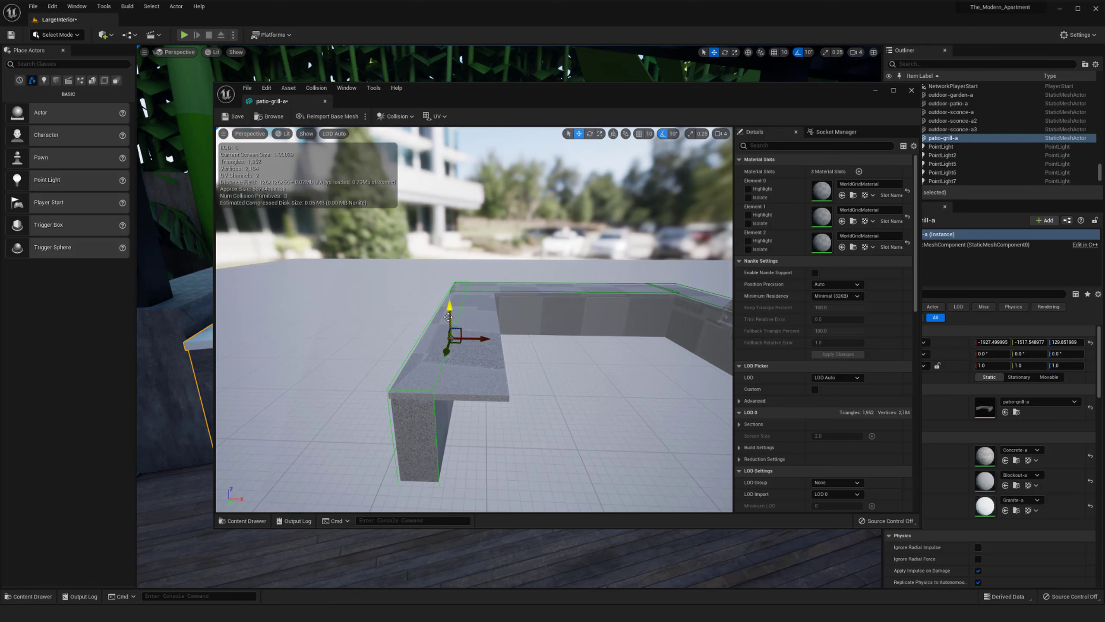
left_click_drag(444, 315, 448, 289, "alt")
key("e")
key("r")
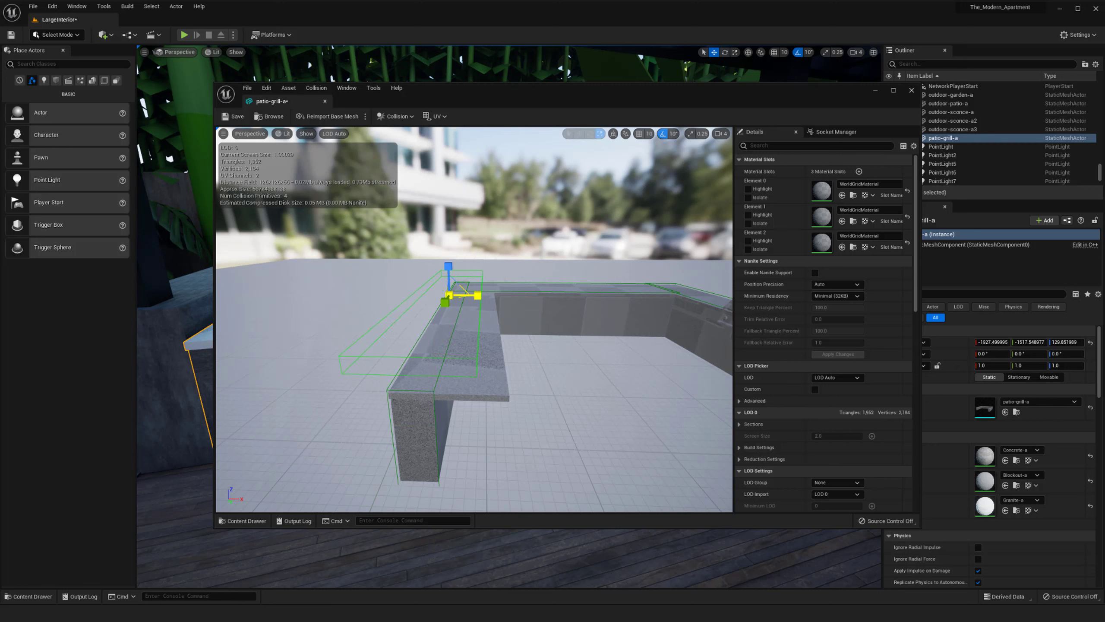
Step: Lower the flattened collision box to countertop height and shift it across to cover the overhanging bar countertop
key("e")
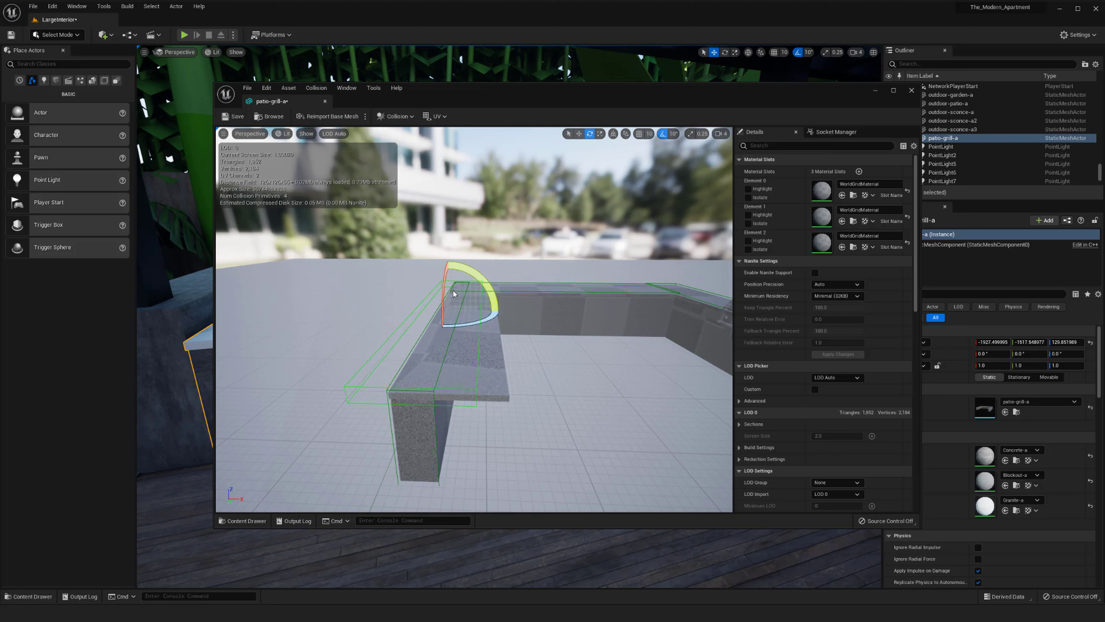
key("r")
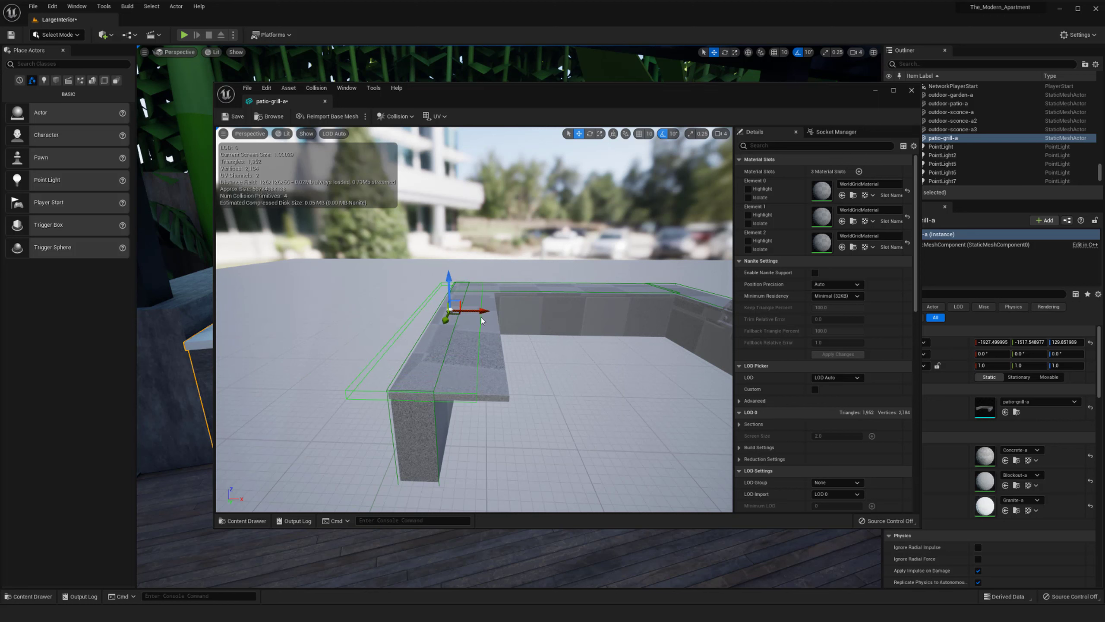
key("e")
key("r")
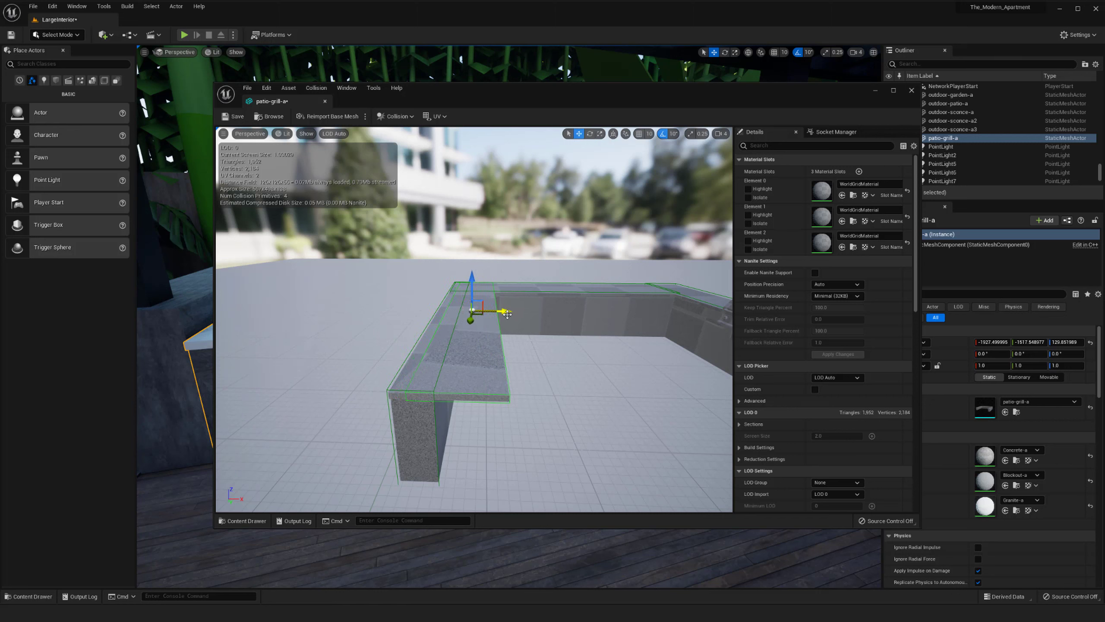
right_click_drag(360, 390, 386, 392)
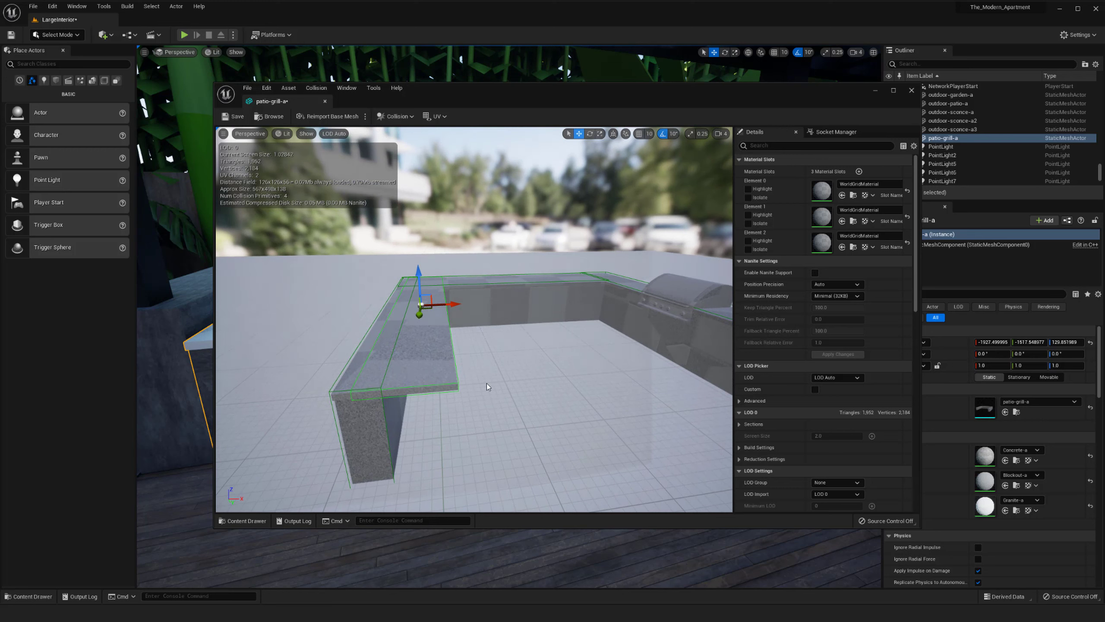
left_click_drag(488, 386, 404, 332)
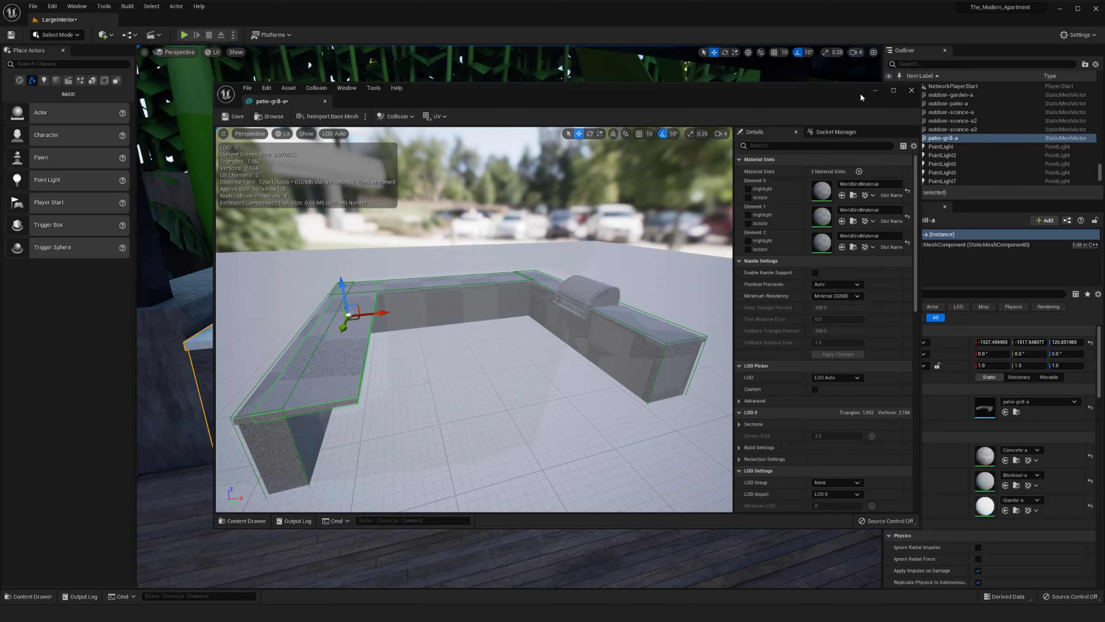
Step: Close the mesh editor and play-test from the patio deck, running the character around inside the U-shaped counter
left_click(913, 90)
right_click(518, 455)
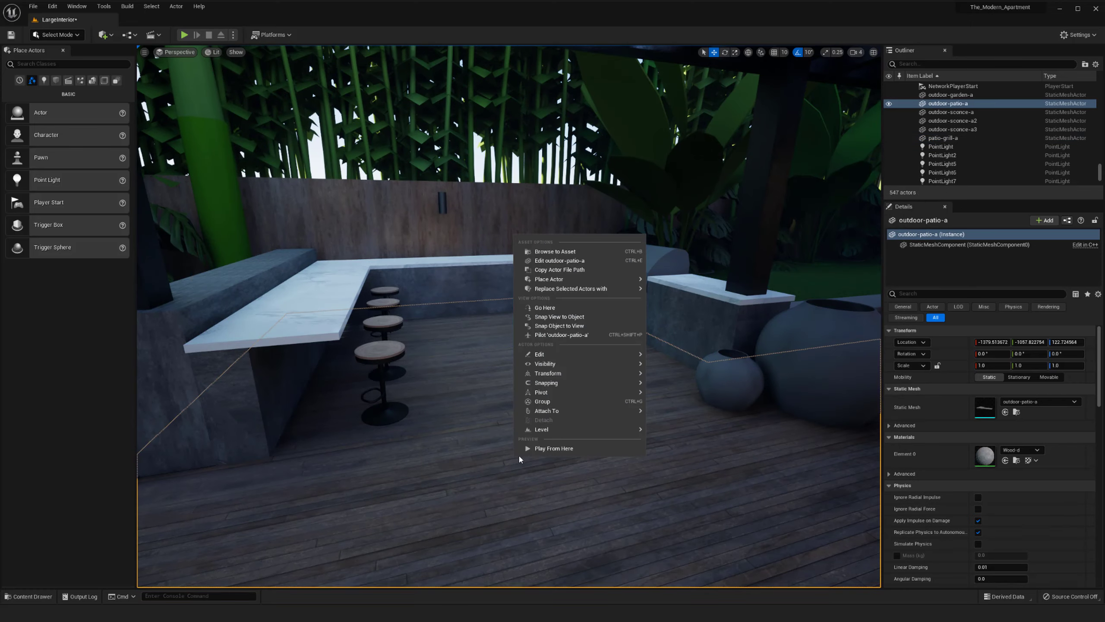
left_click(546, 449)
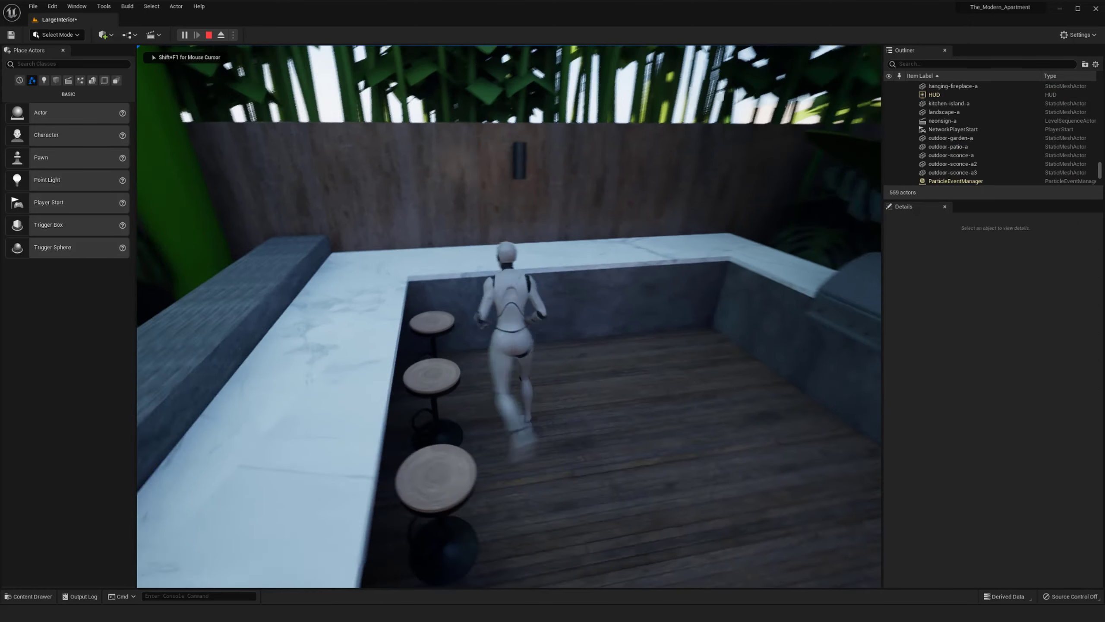
key("d")
key("s")
key("a")
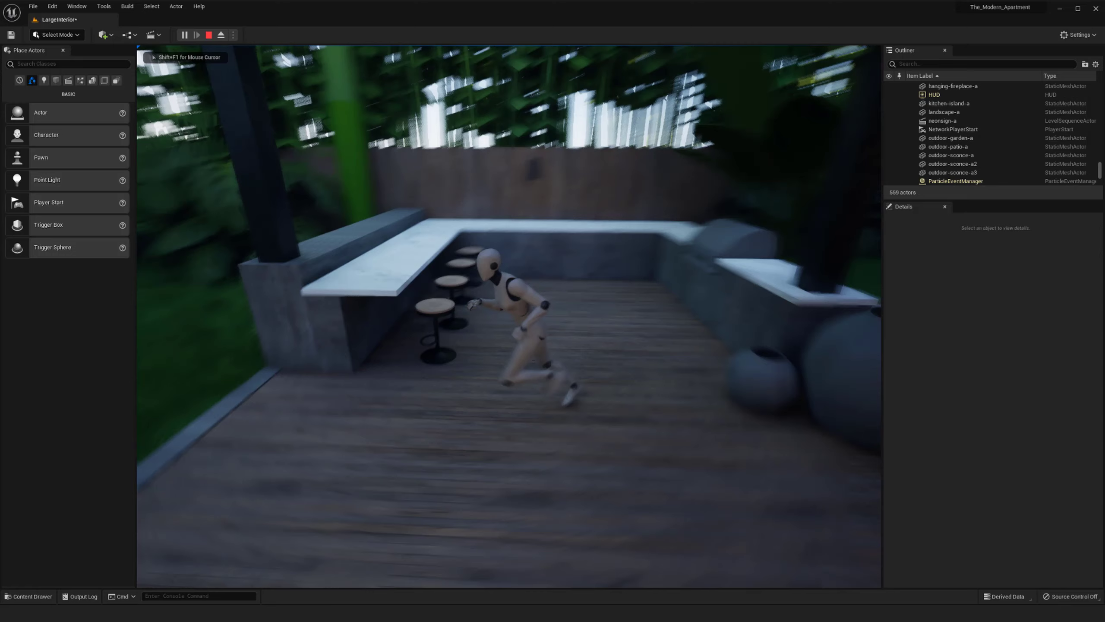
key("Escape")
Step: Delete the bird-of-paradise plant beside the grill and switch the viewport to the Player Collision view
left_click(736, 153)
right_click_drag(735, 152, 770, 142)
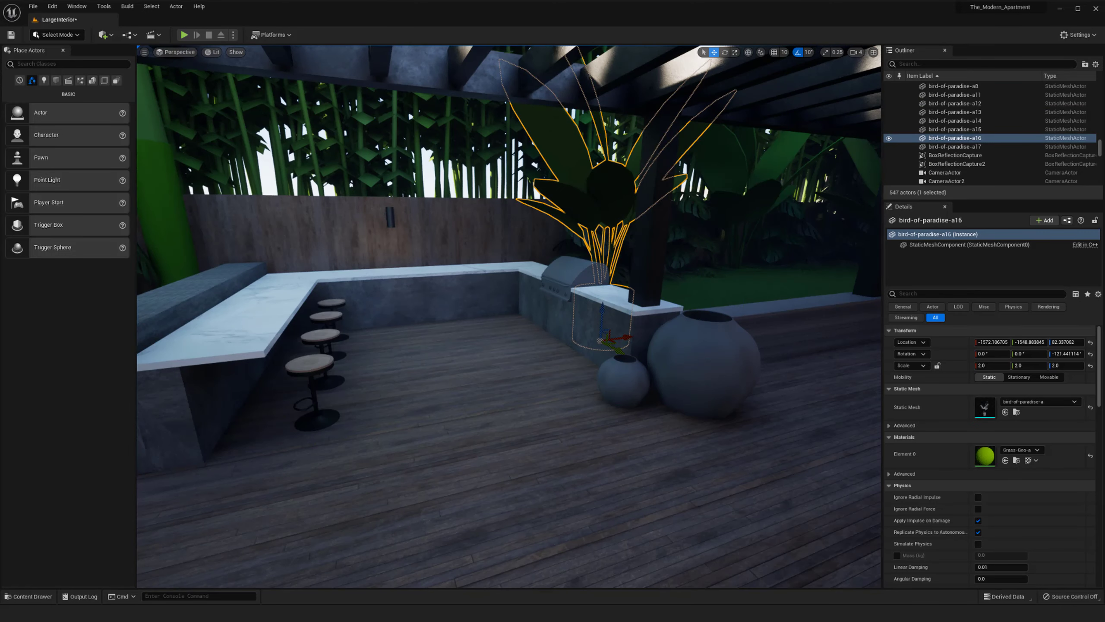
key("Delete")
left_click(213, 52)
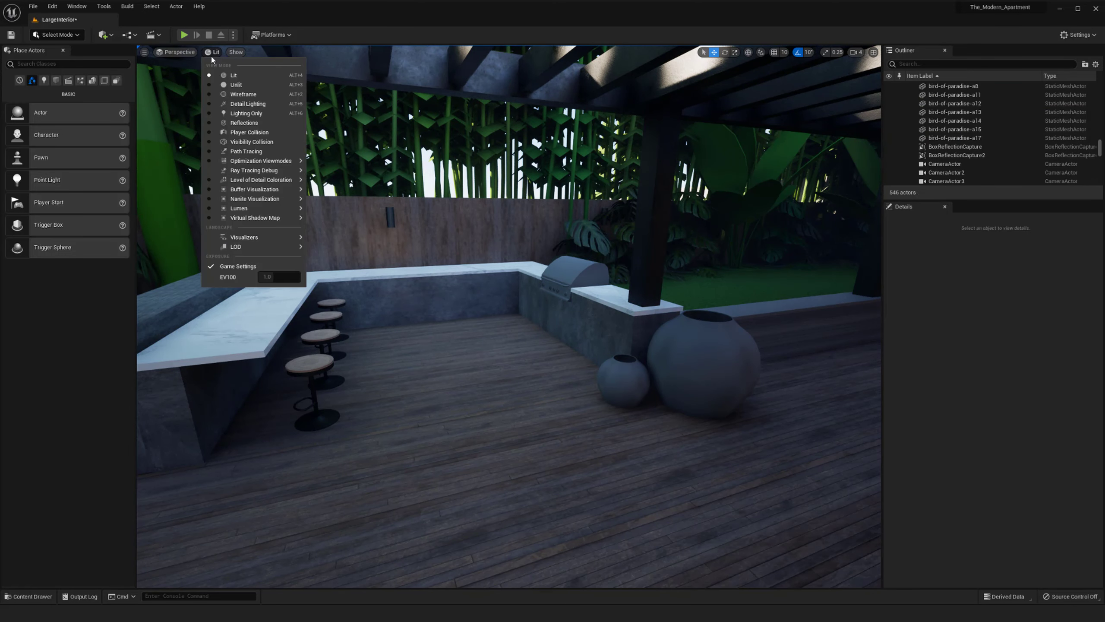
left_click(238, 134)
right_click_drag(557, 340, 506, 340)
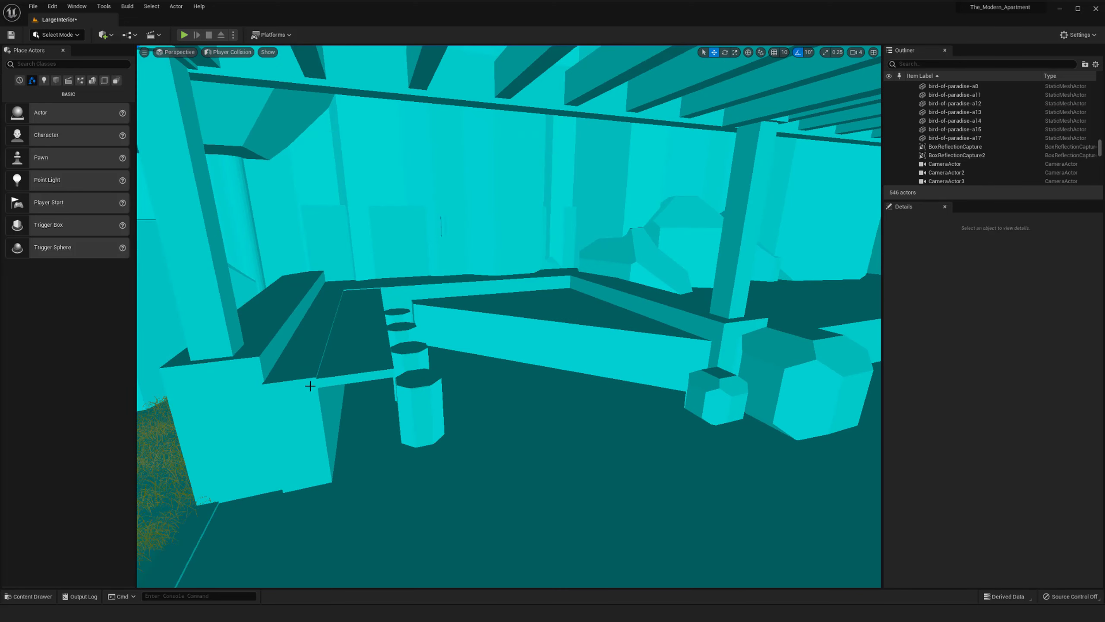
Step: Move the patio-grill-a counter out along its Y axis to inspect its collision shape, and undo the move
left_click(321, 375)
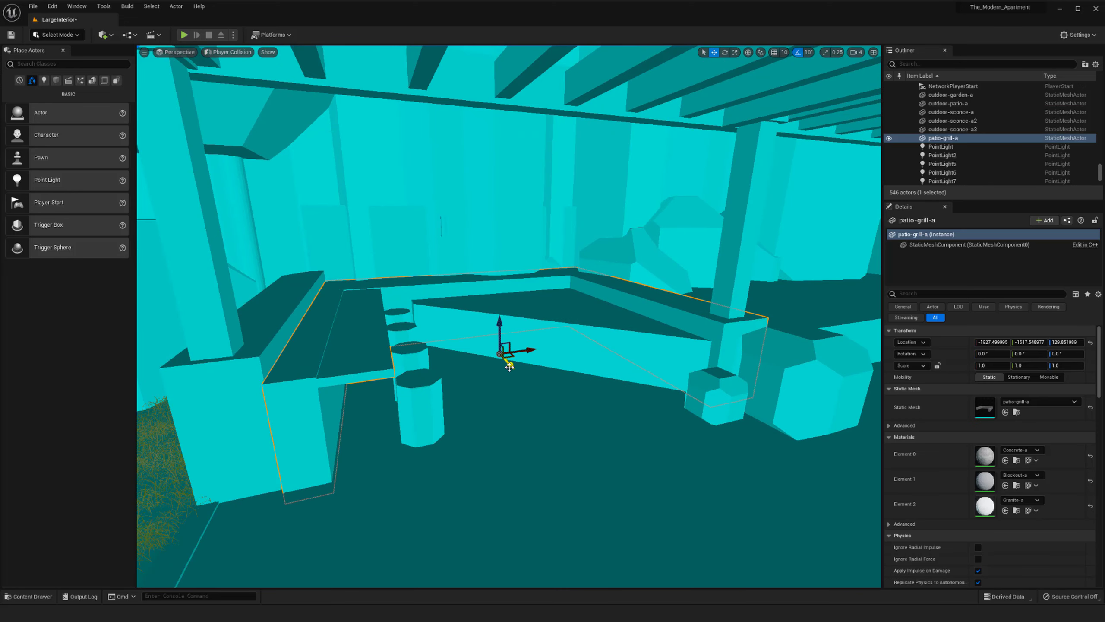
left_click_drag(509, 367, 597, 458)
right_click_drag(597, 458, 621, 423)
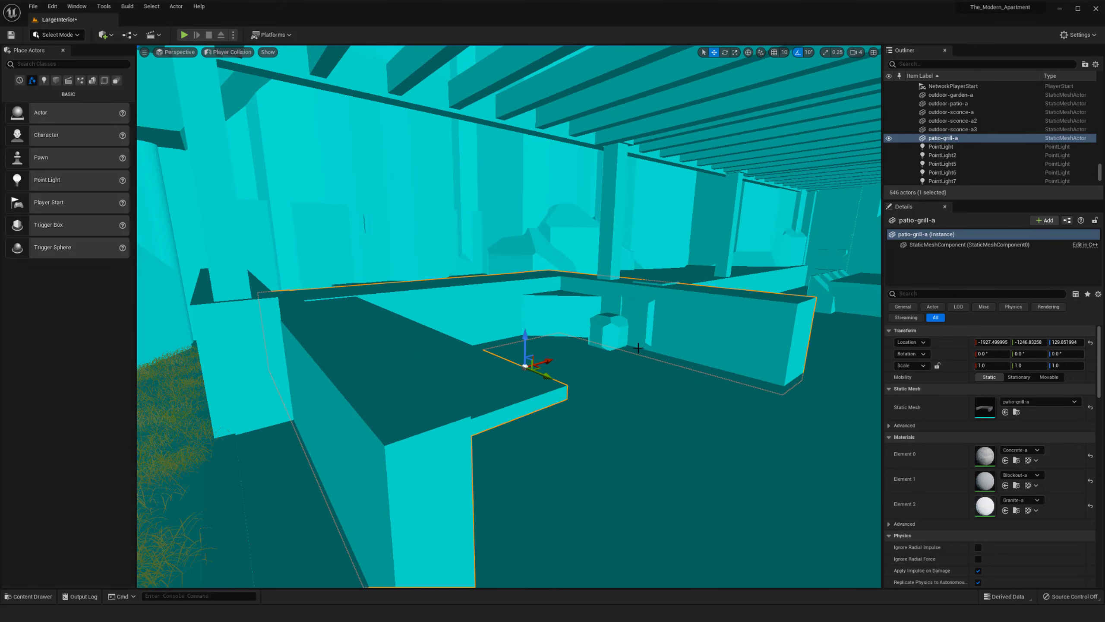
right_click_drag(639, 348, 420, 315)
key("ctrl+z")
Step: Delete the outdoor-garden-a mesh crossing the counter area, and undo both the garden and bird-of-paradise deletions
left_click(501, 357)
key("Delete")
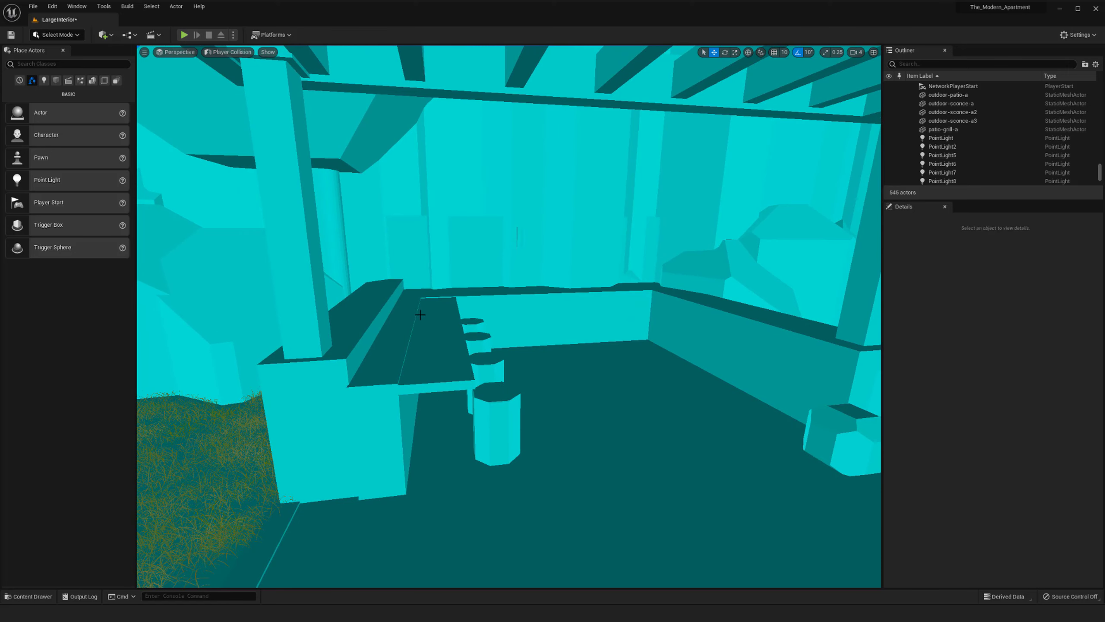
key("ctrl+z")
key("Escape")
right_click_drag(689, 414, 662, 431)
key("ctrl+z")
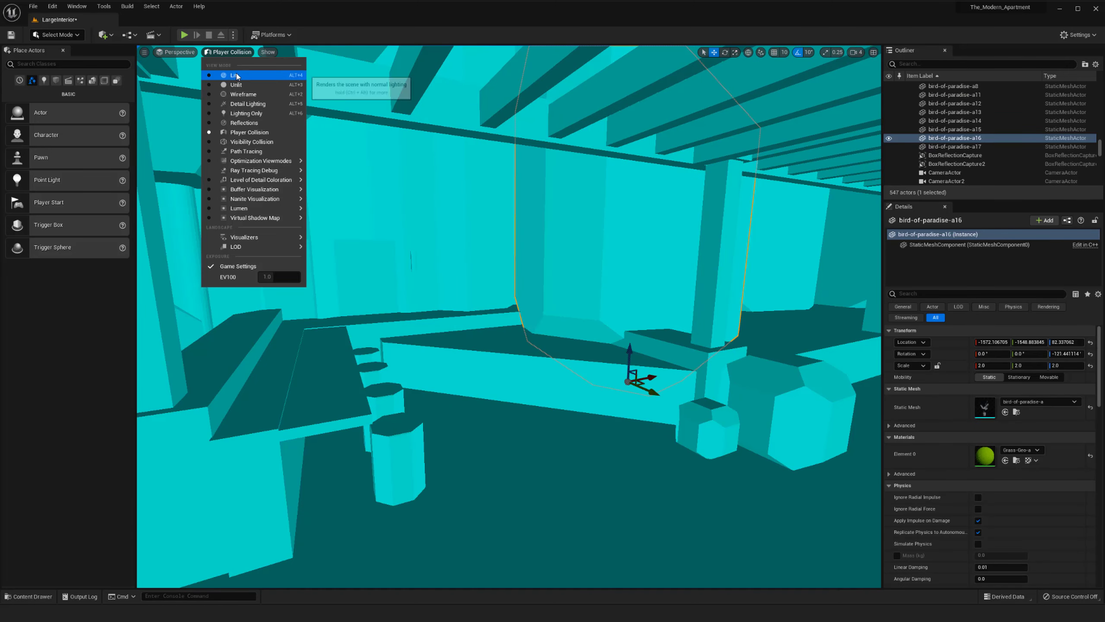
Step: Return the viewport to Lit shading and play from the patio deck, moving the character inside the counter
left_click(237, 76)
key("g")
left_click_drag(566, 458, 564, 465)
key("g")
right_click(556, 511)
left_click(592, 505)
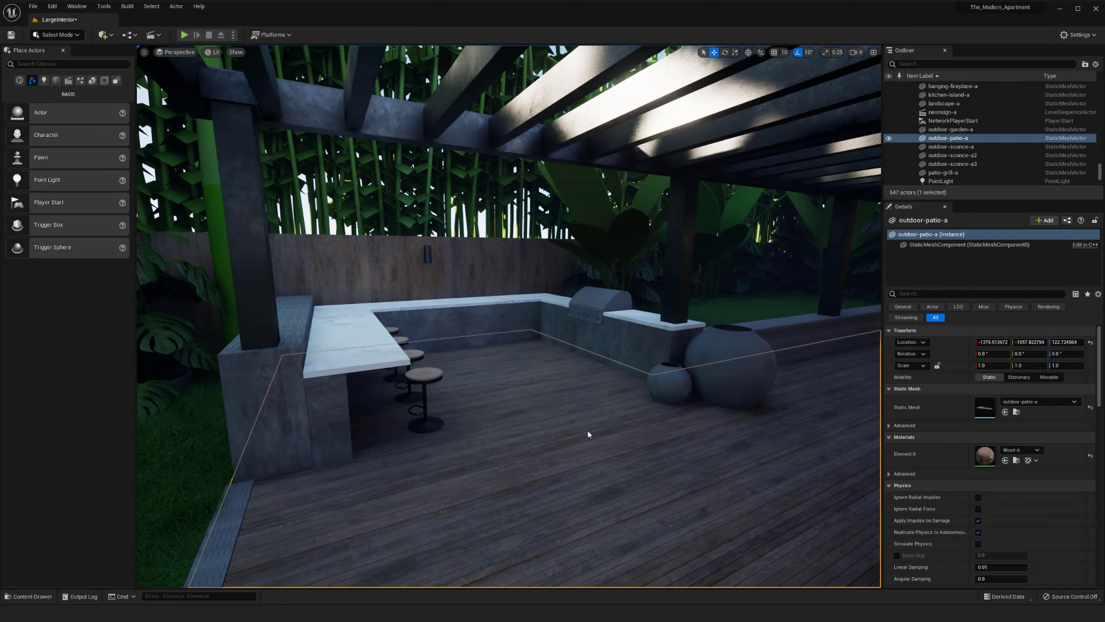
key("w")
key("s")
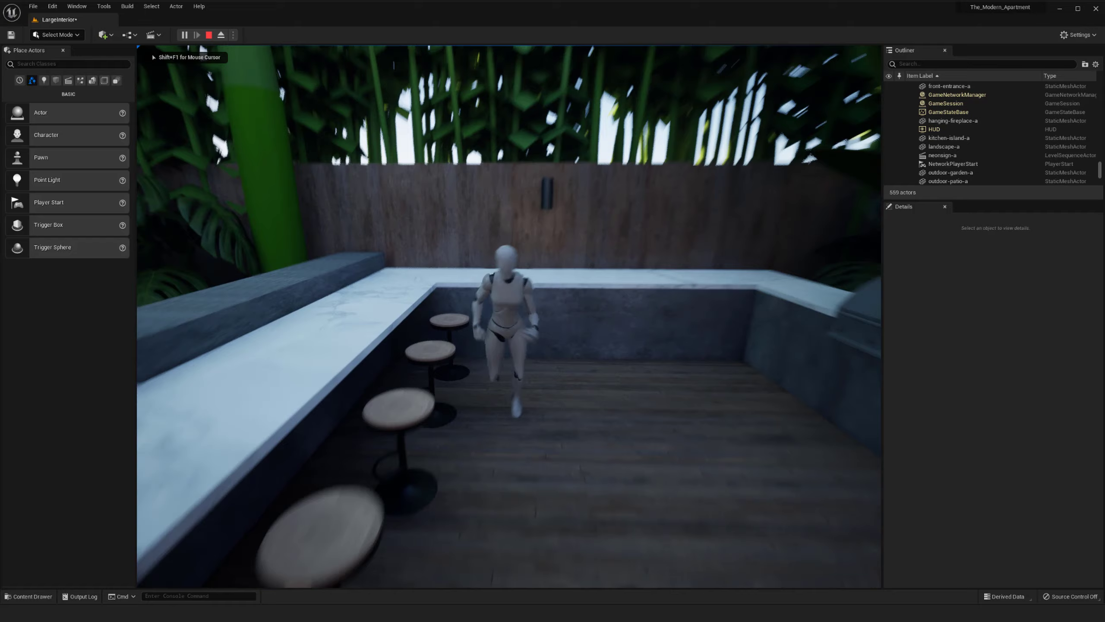
key("w")
Step: Run the character through the apartment interior and back to the patio counter, and end the play session
key("w")
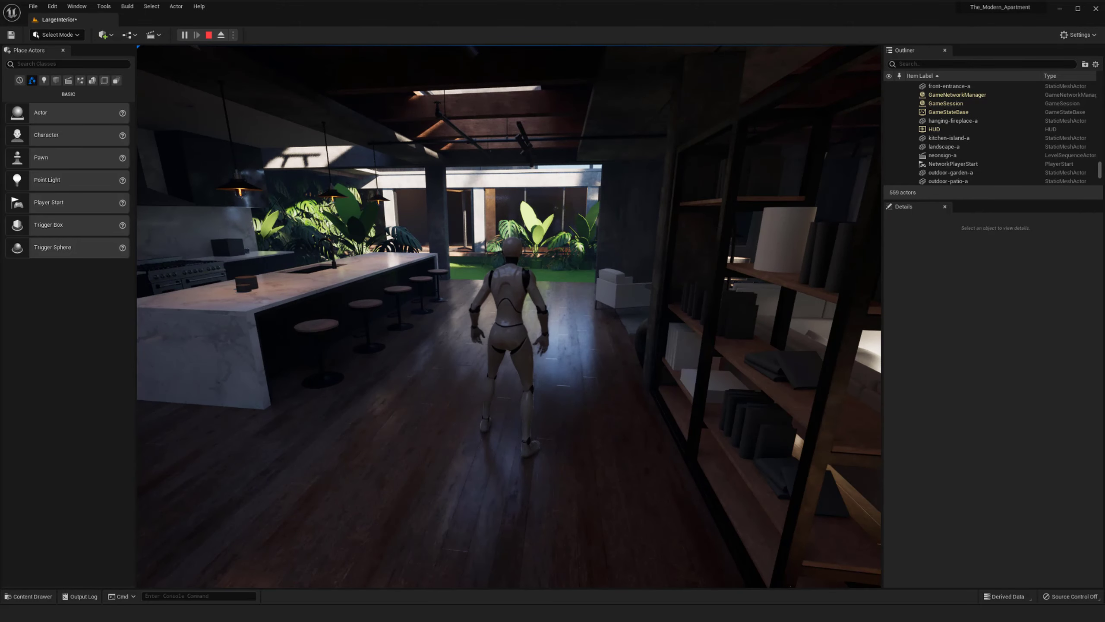
key("w")
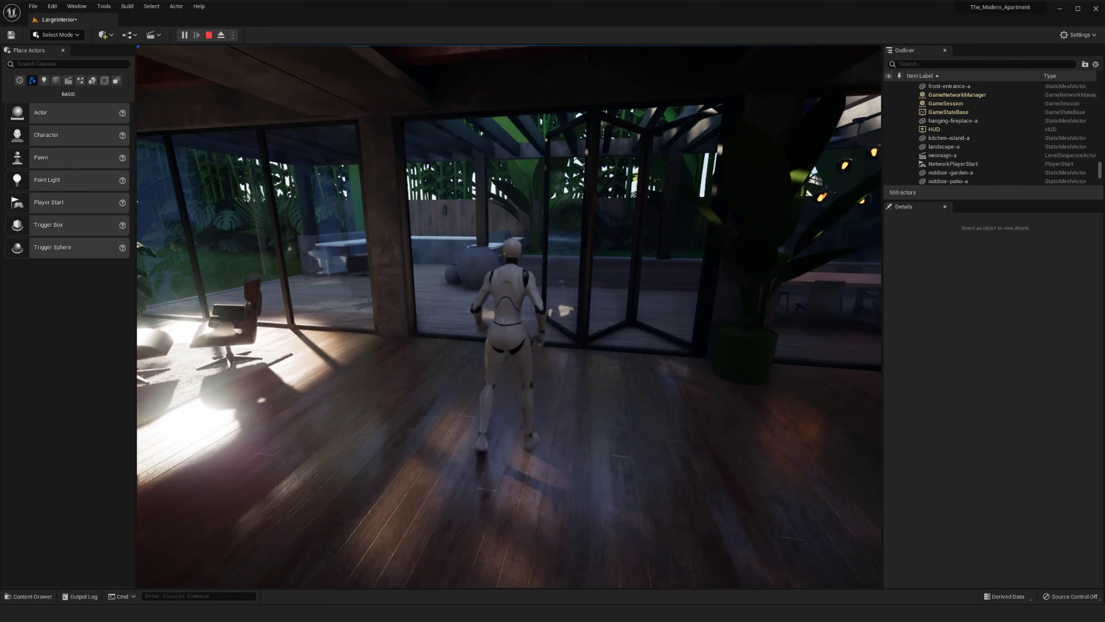
key("w")
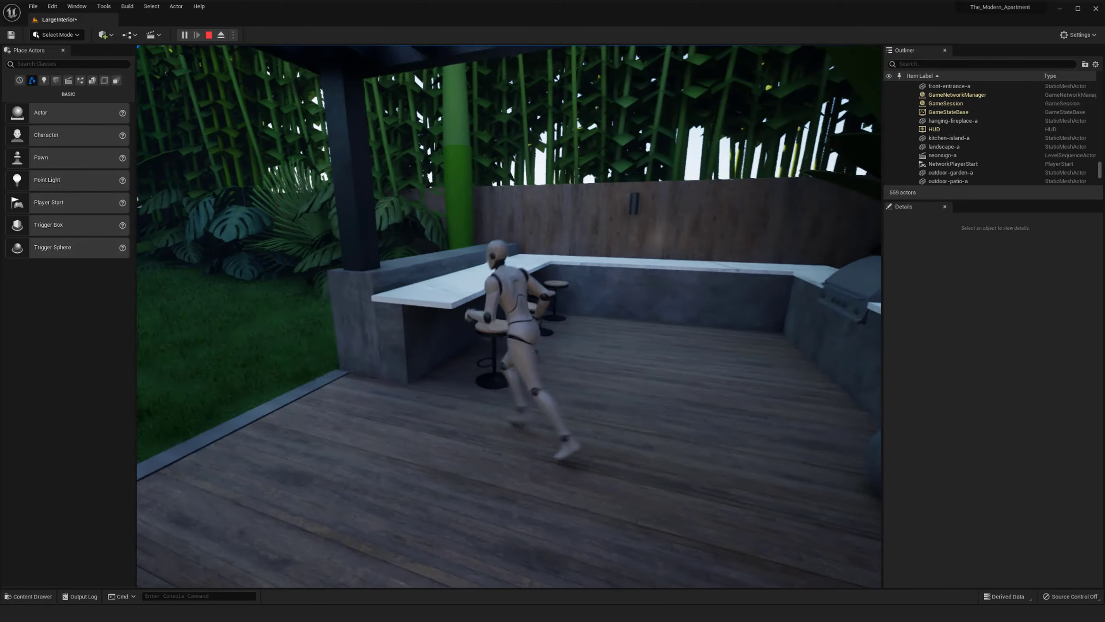
key("w")
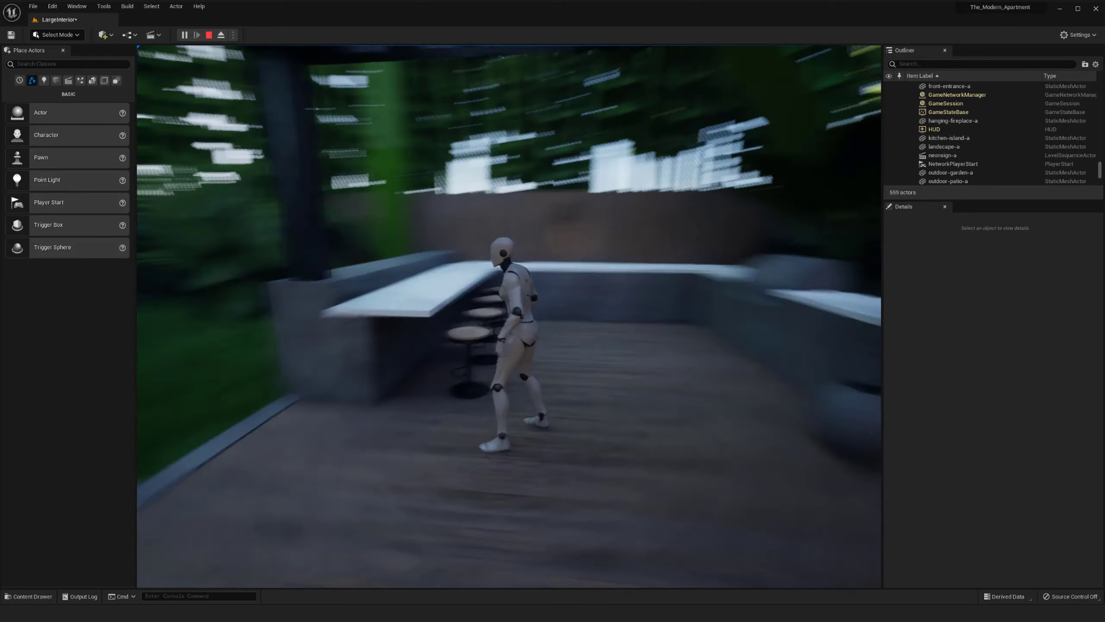
key("w")
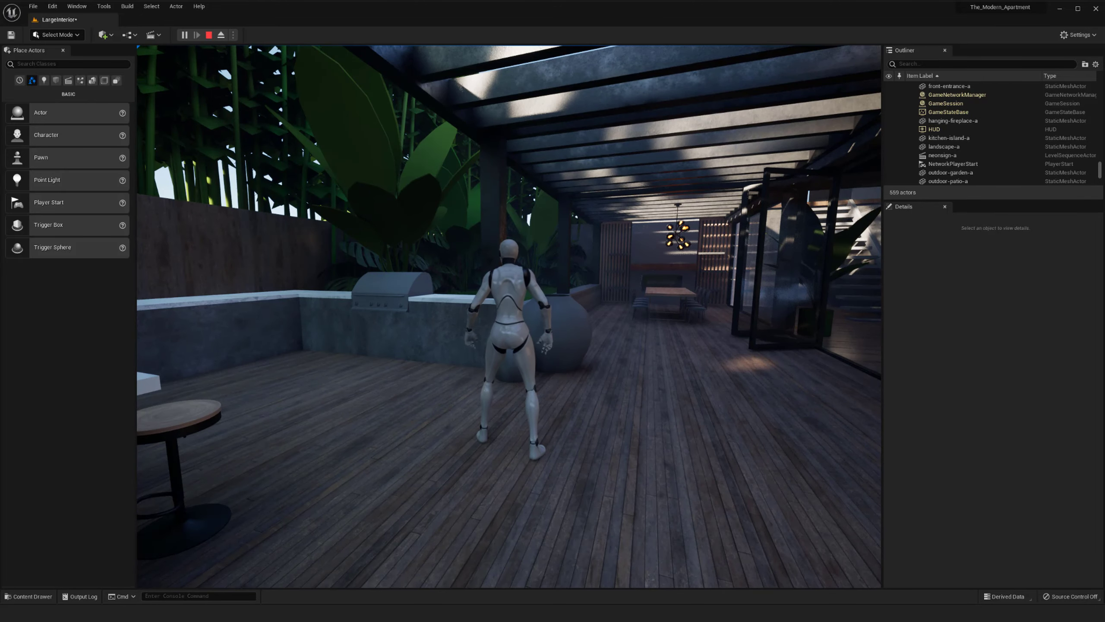
key("w")
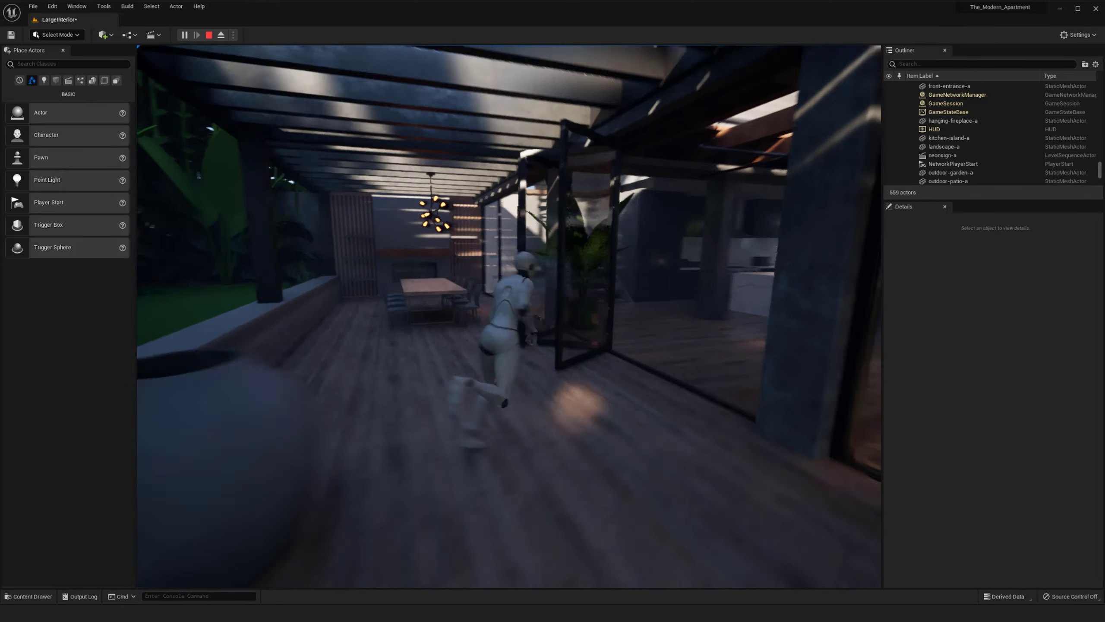
key("w")
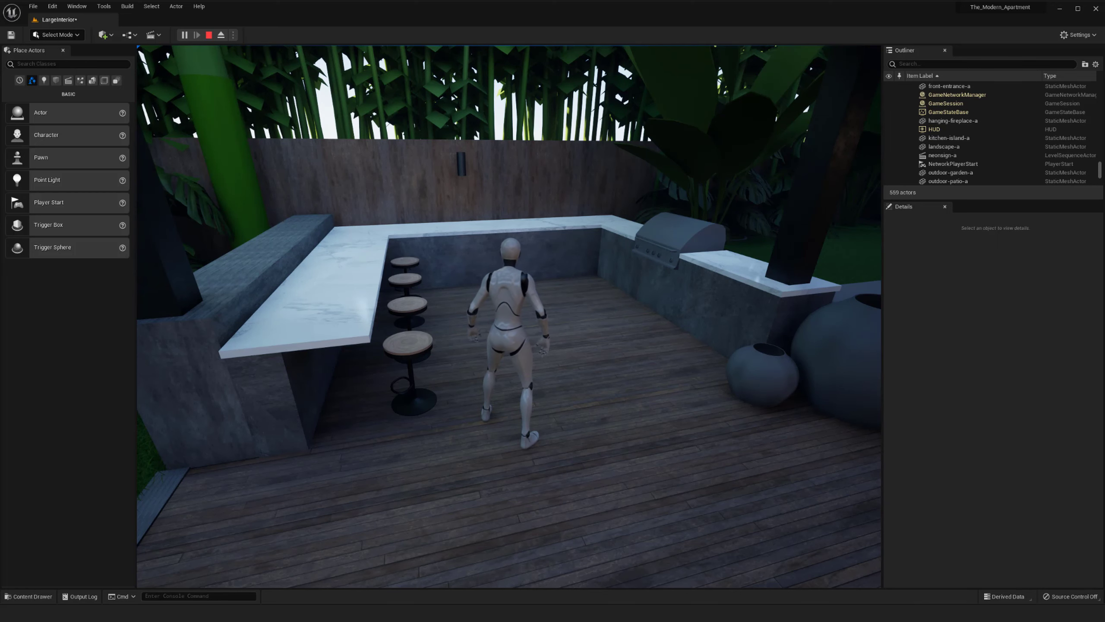
key("Escape")
left_click(576, 391)
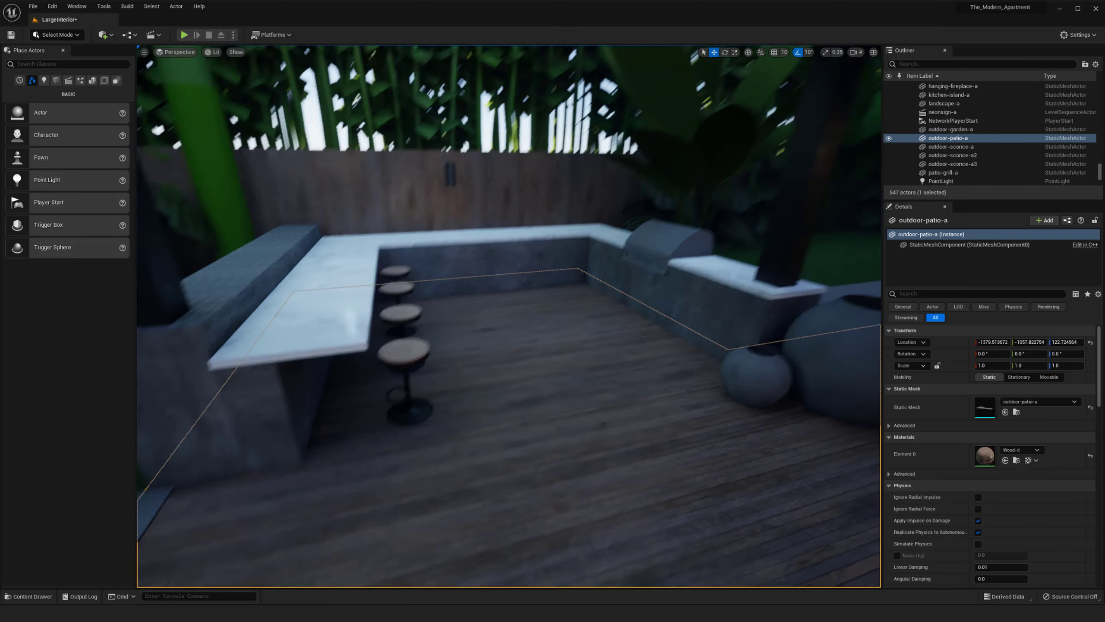
key("g")
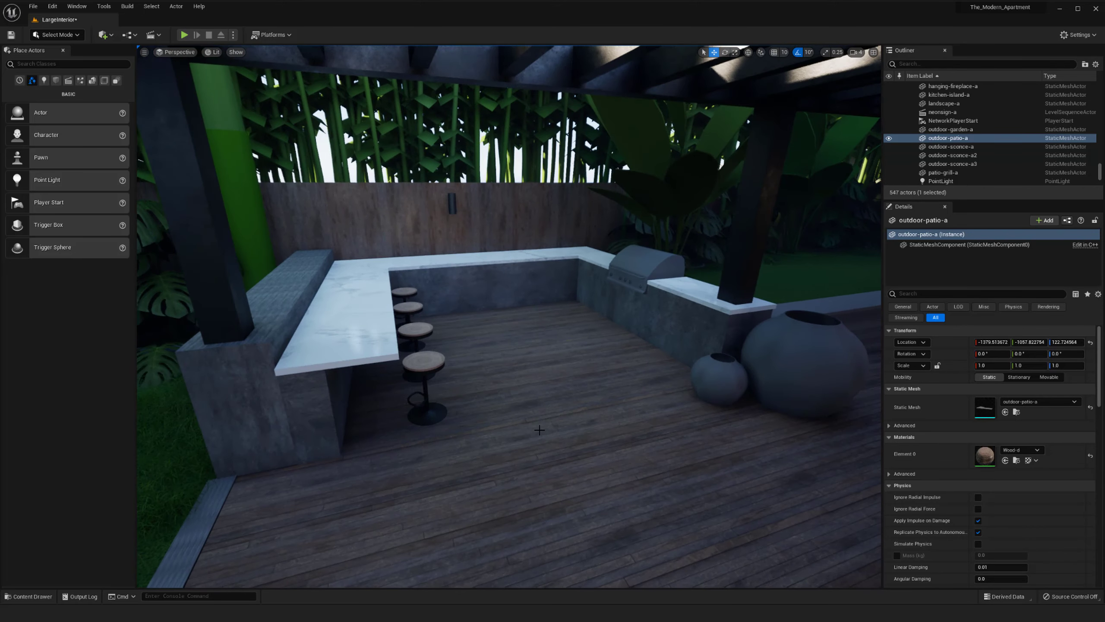